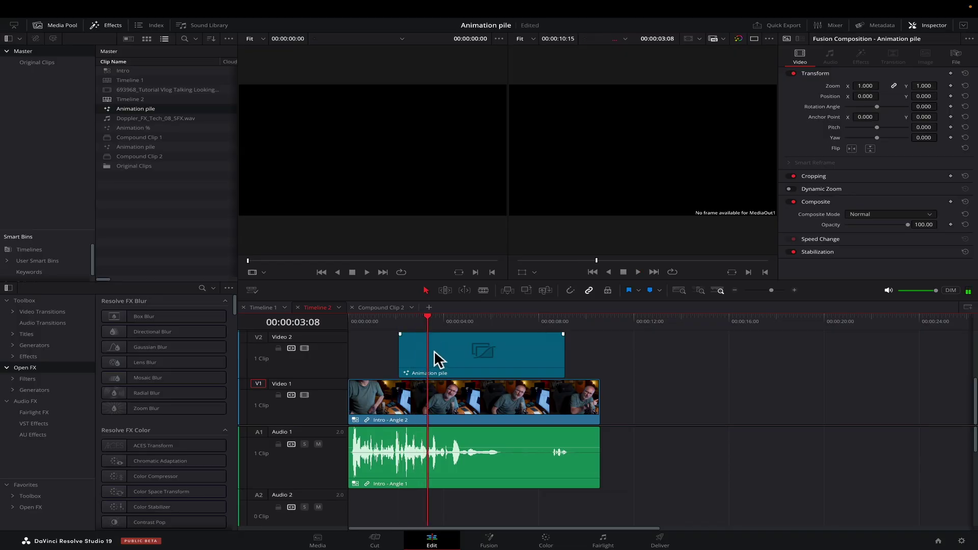
Trim the end of the Animation pile clip to 00:00:06:14, disabling the Video 2 track only while previewing the footage underneath
{"action": "left_click", "coordinate": [305, 348]}
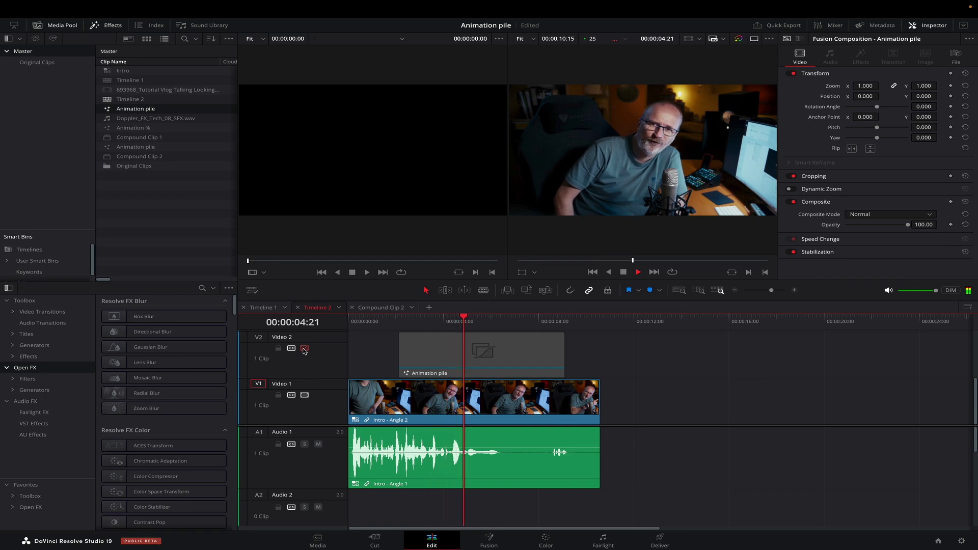
{"action": "key", "text": "space"}
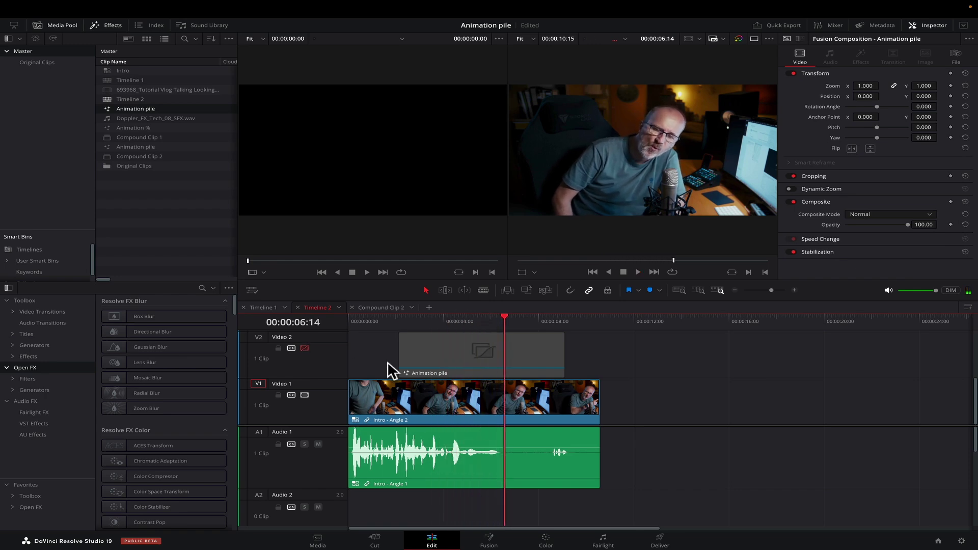
{"action": "left_click_drag", "start_coordinate": [561, 351], "coordinate": [500, 351]}
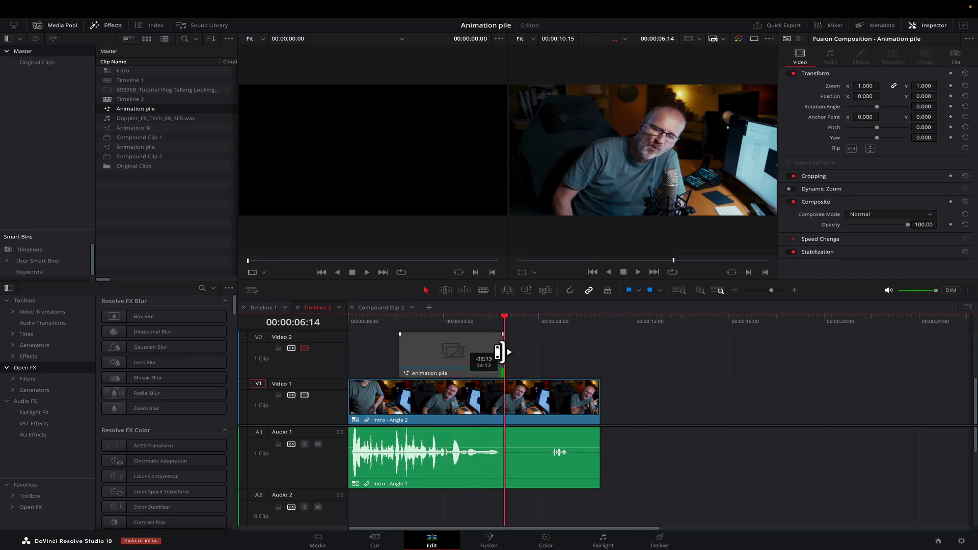
{"action": "left_click", "coordinate": [304, 349]}
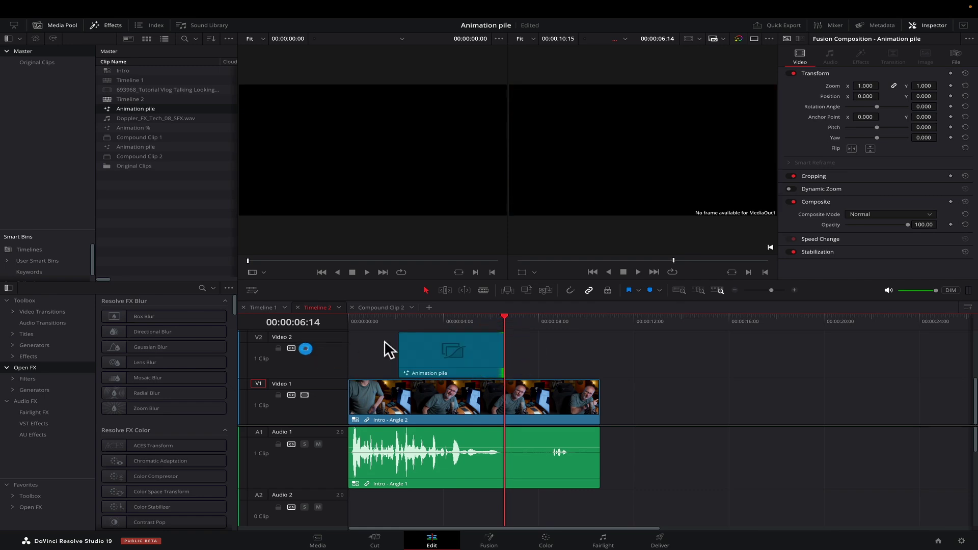
Open the Animation pile clip in Fusion with the playhead at 00:00:03:16
{"action": "left_click", "coordinate": [435, 321]}
{"action": "left_click", "coordinate": [436, 366]}
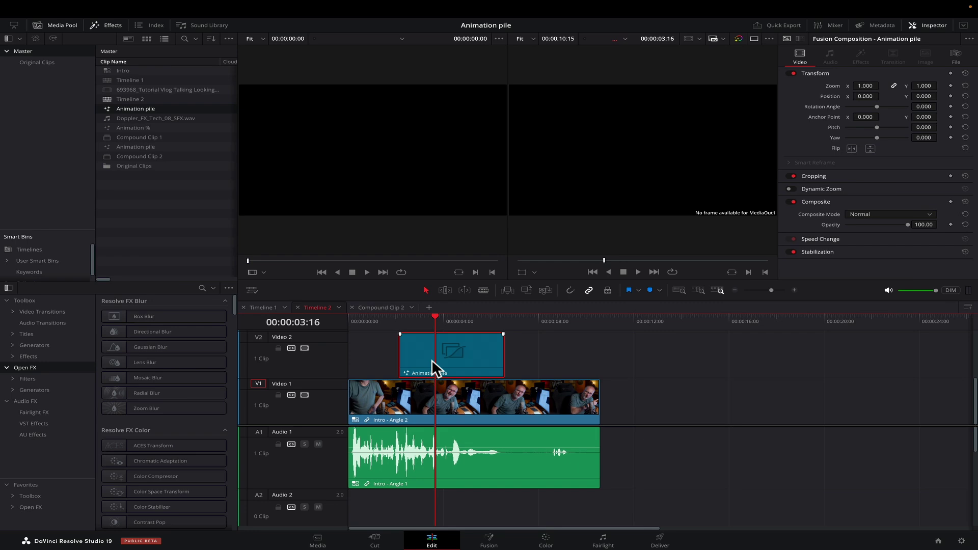
{"action": "left_click", "coordinate": [491, 544]}
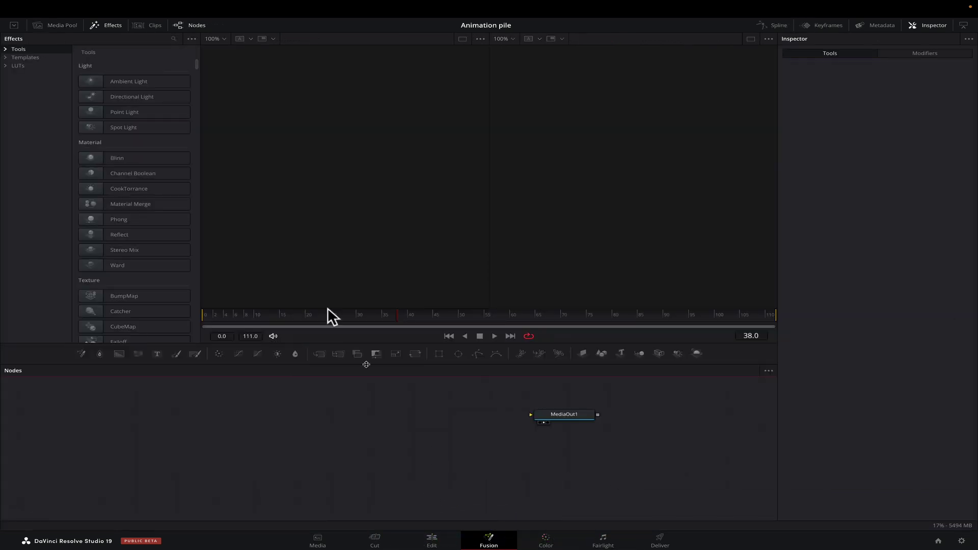
Hide the page navigation bar to gain room in the workspace
{"action": "left_click", "coordinate": [377, 6]}
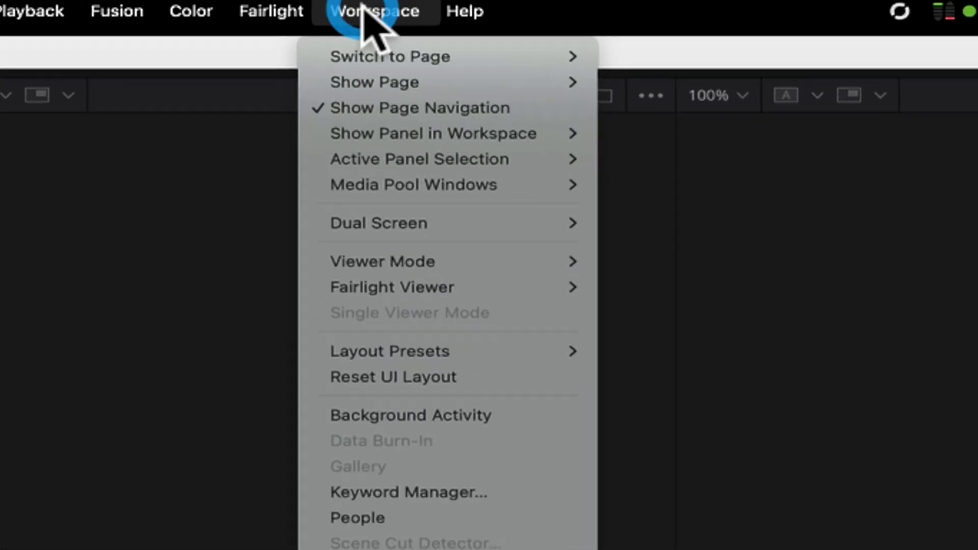
{"action": "left_click", "coordinate": [368, 12]}
{"action": "left_click", "coordinate": [377, 12]}
{"action": "left_click", "coordinate": [395, 108]}
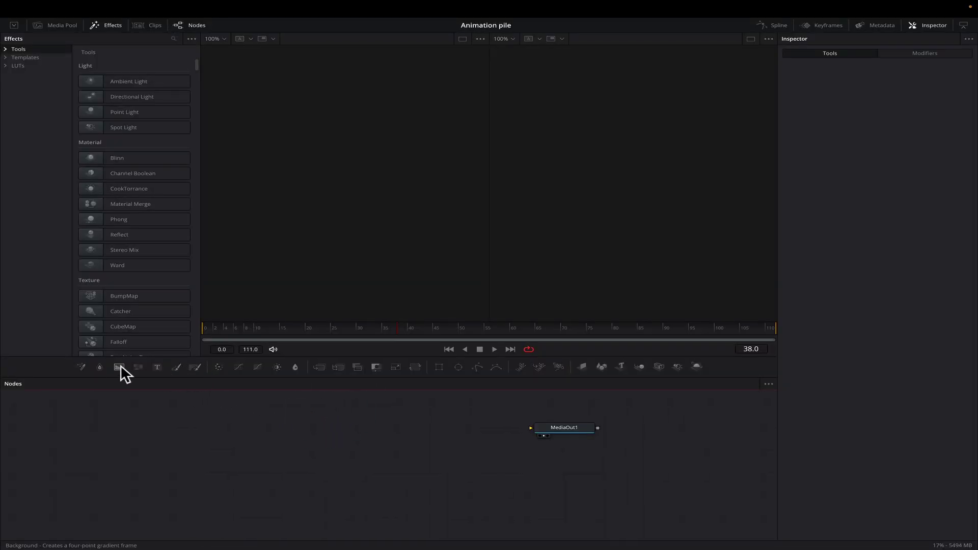
Add a Background node and color it blue with red 0.254901, green 0.552941 and blue 0.882352
{"action": "left_click", "coordinate": [120, 368]}
{"action": "left_click", "coordinate": [339, 420]}
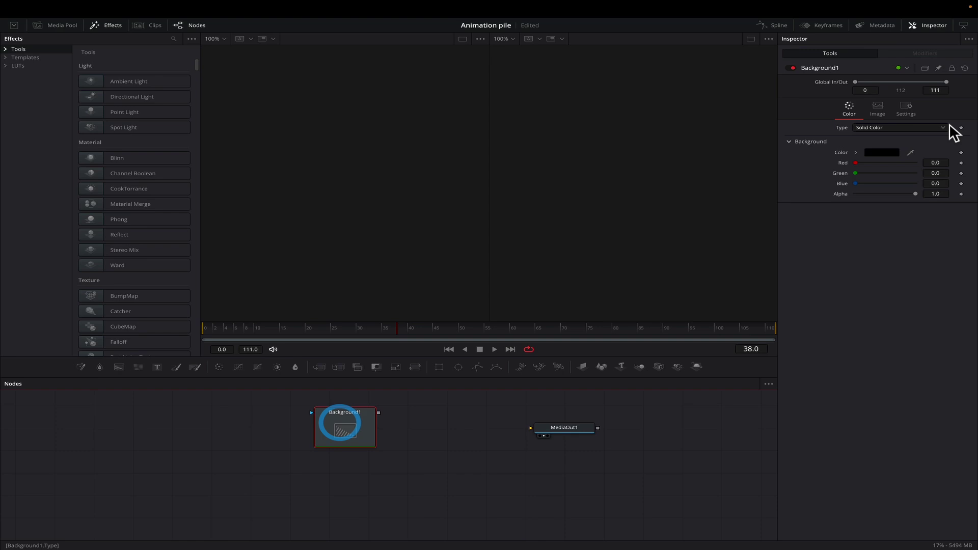
{"action": "left_click", "coordinate": [885, 152]}
{"action": "left_click", "coordinate": [837, 237]}
{"action": "left_click", "coordinate": [817, 212]}
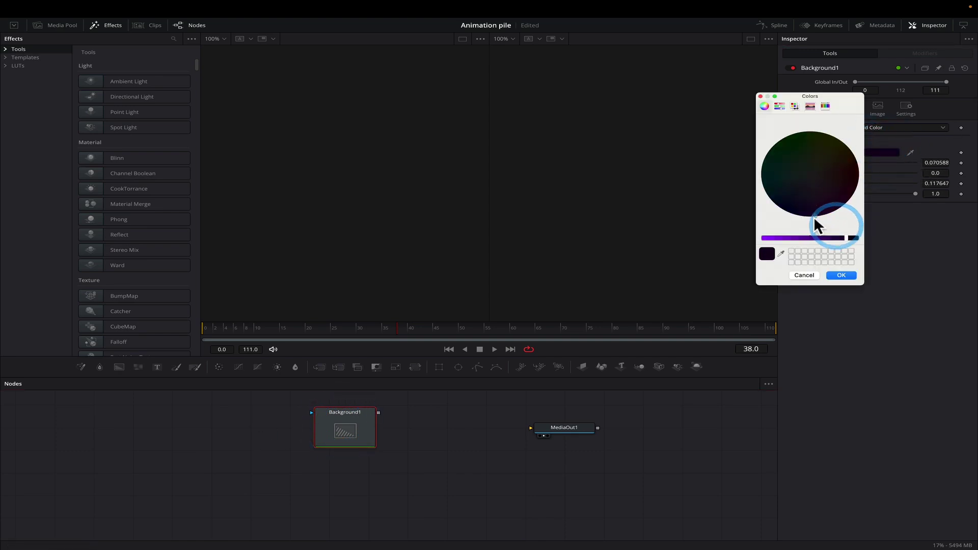
{"action": "left_click_drag", "start_coordinate": [802, 238], "coordinate": [774, 238]}
{"action": "left_click", "coordinate": [782, 188]}
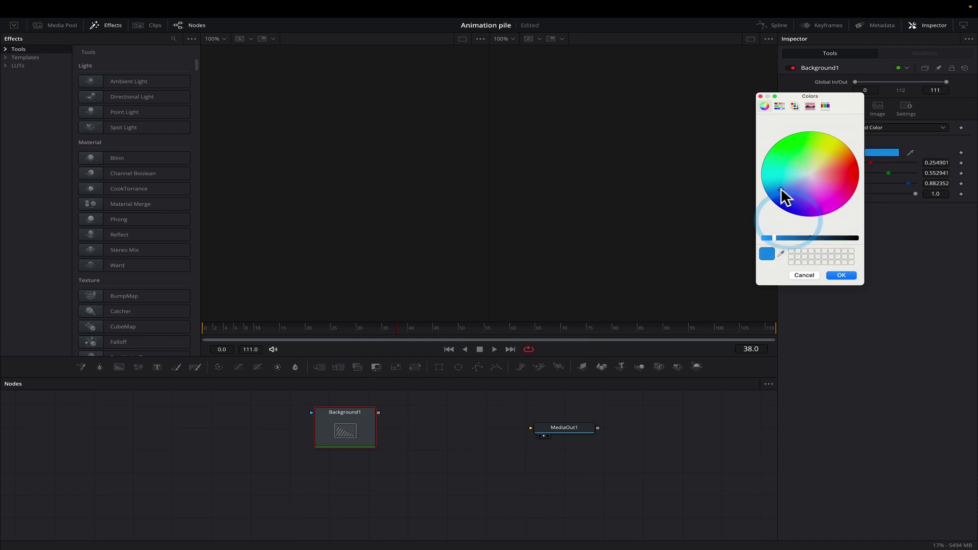
{"action": "left_click", "coordinate": [847, 271]}
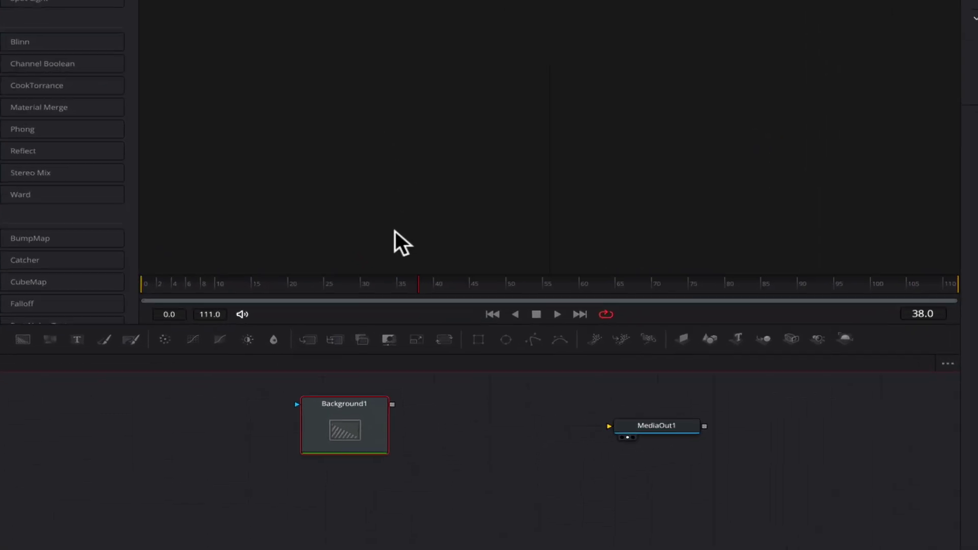
Show the Background node in the first viewer and mask it with a Rectangle node placed above it
{"action": "left_click_drag", "start_coordinate": [355, 419], "coordinate": [323, 497]}
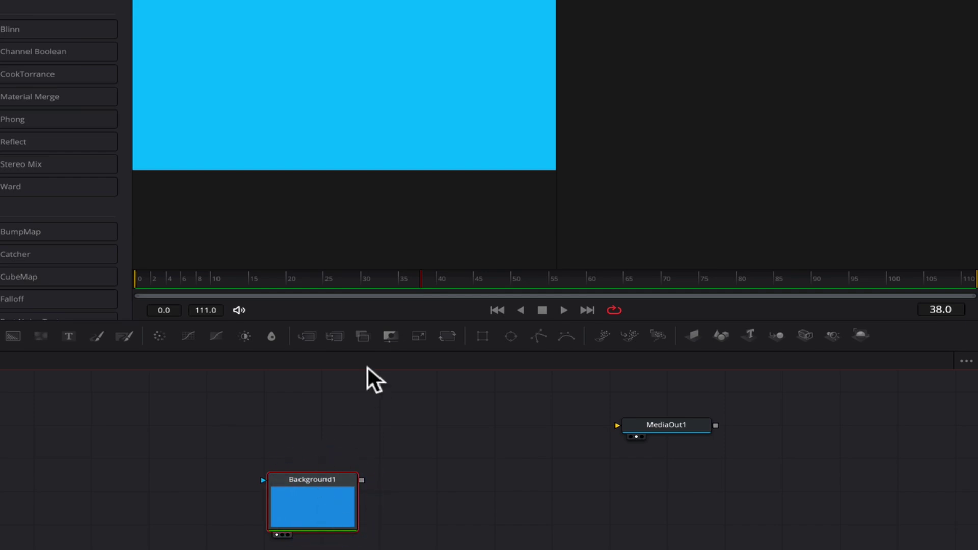
{"action": "left_click", "coordinate": [482, 336]}
{"action": "left_click_drag", "start_coordinate": [329, 417], "coordinate": [334, 412]}
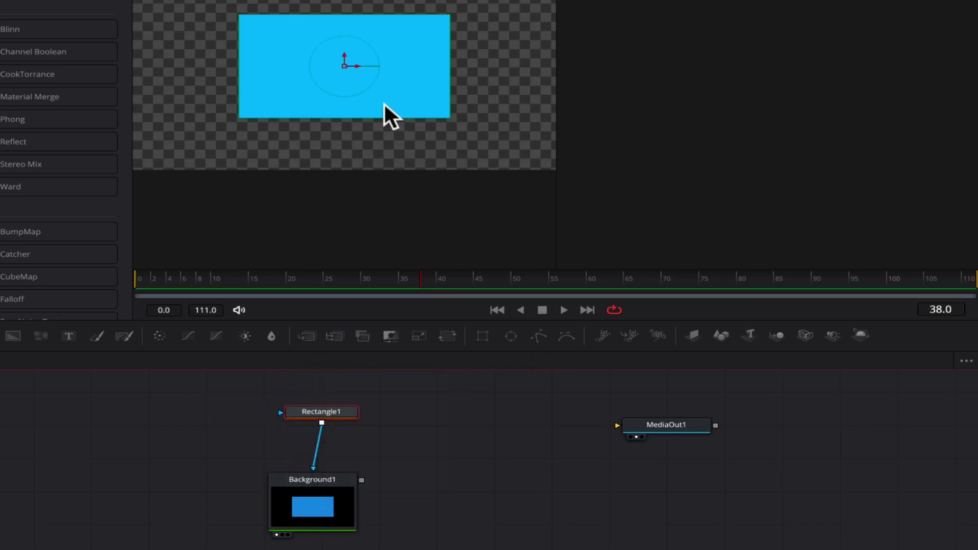
Narrow the Rectangle mask to about 0.147 wide, rotate it about 6.3 degrees and round its corners to radius 0.409
{"action": "left_click_drag", "start_coordinate": [445, 79], "coordinate": [377, 134]}
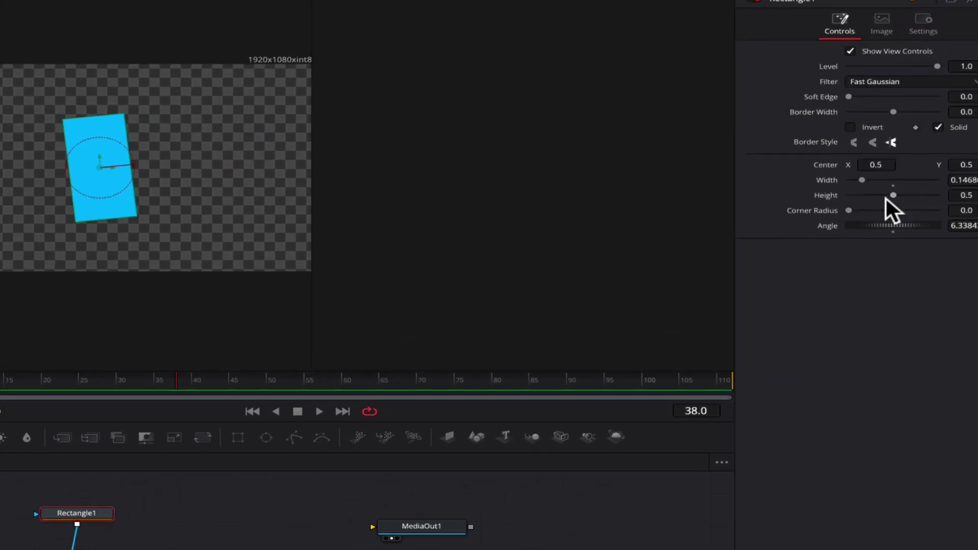
{"action": "left_click_drag", "start_coordinate": [836, 216], "coordinate": [871, 215]}
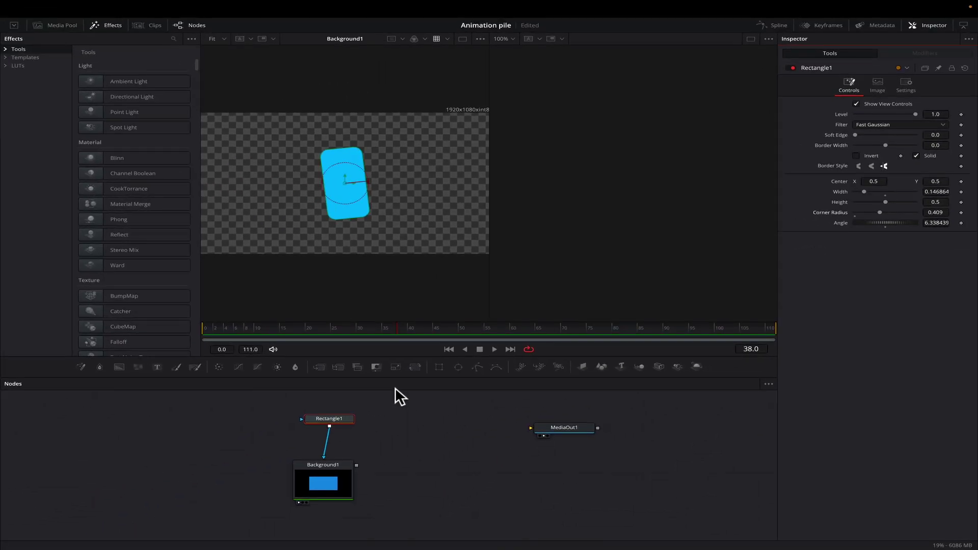
Add an sRectangle shape node beside the masked Background and show it in the first viewer
{"action": "left_click", "coordinate": [392, 417]}
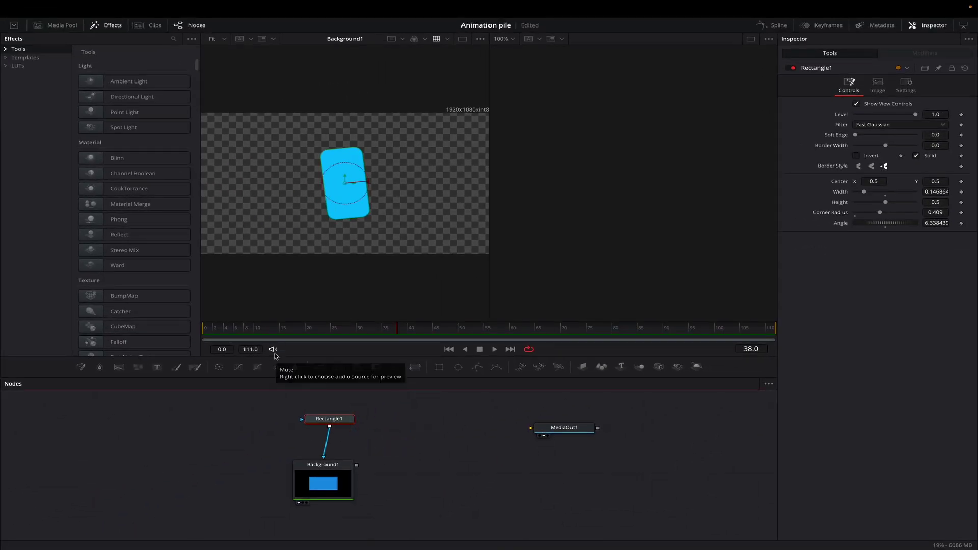
{"action": "key", "text": "shift+space"}
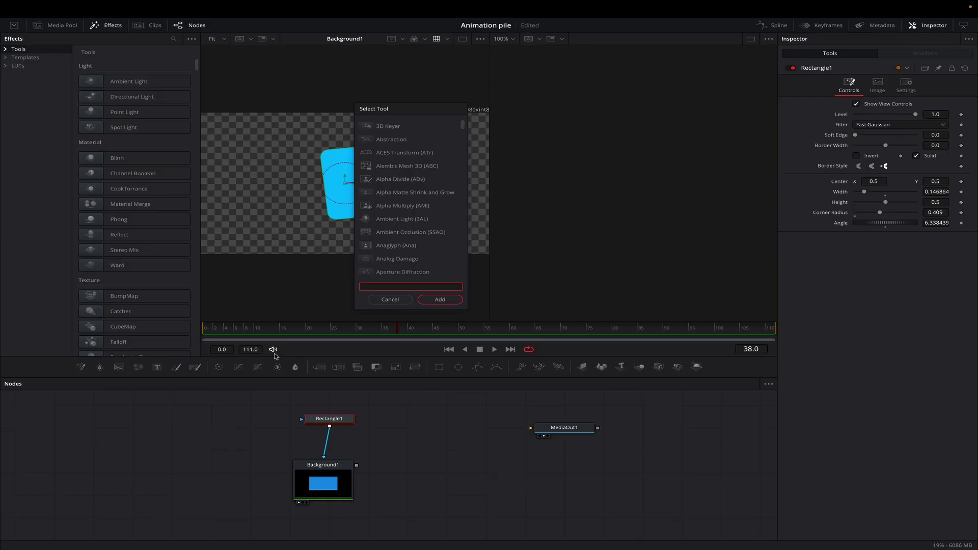
{"action": "type", "text": "srec"}
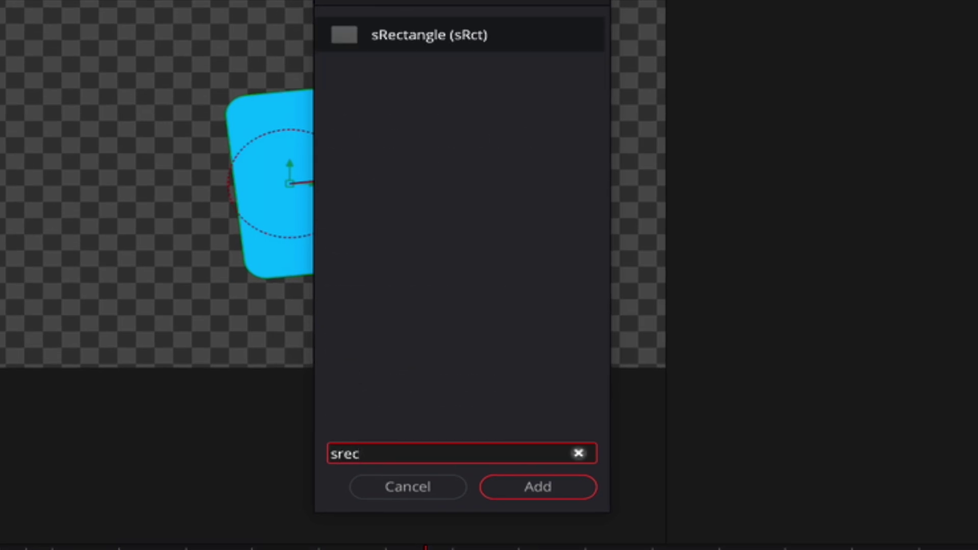
{"action": "key", "text": "Return"}
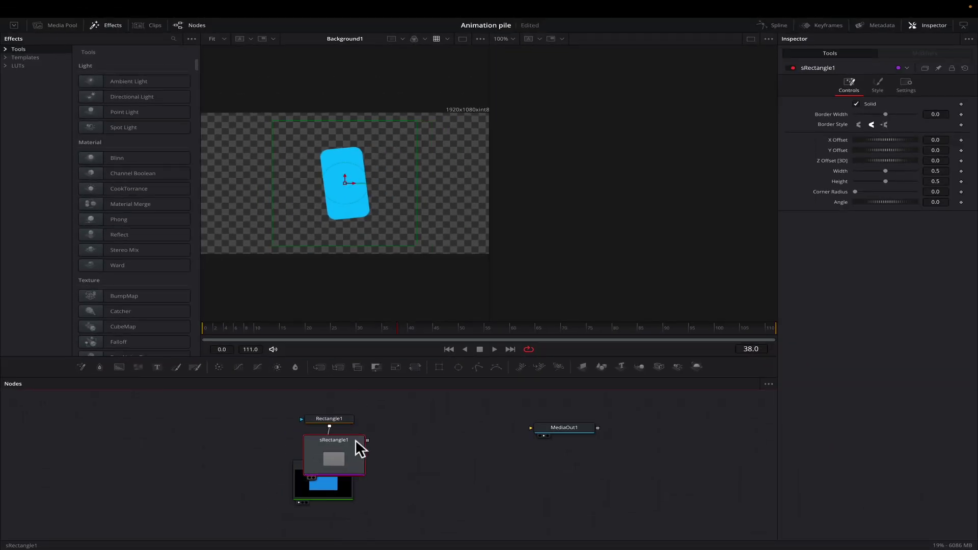
{"action": "left_click_drag", "start_coordinate": [352, 441], "coordinate": [440, 415]}
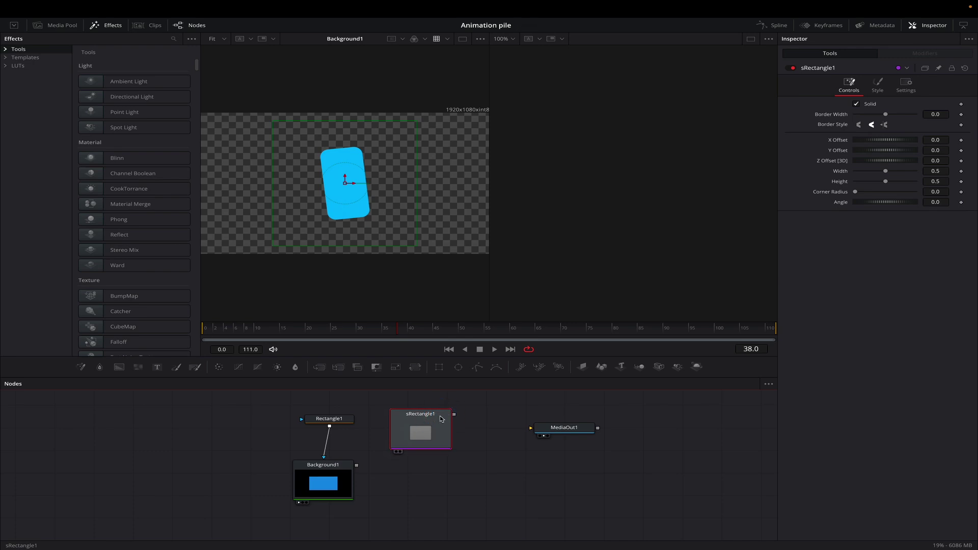
{"action": "key", "text": "1"}
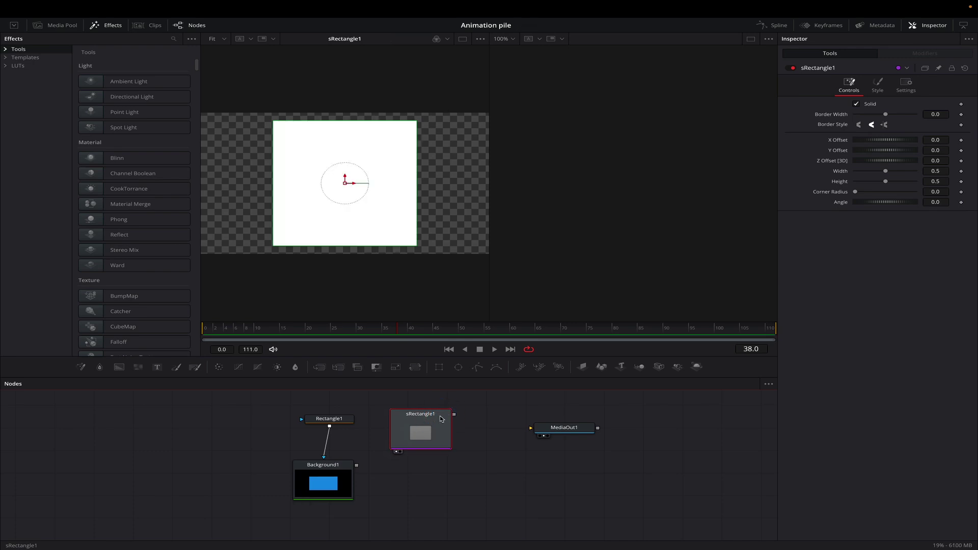
Color the sRectangle light blue (red 0.380392, green 0.674509, blue 1.0) and set its corner radius to 0.26 and width to 0.323
{"action": "left_click", "coordinate": [877, 84]}
{"action": "left_click", "coordinate": [883, 102]}
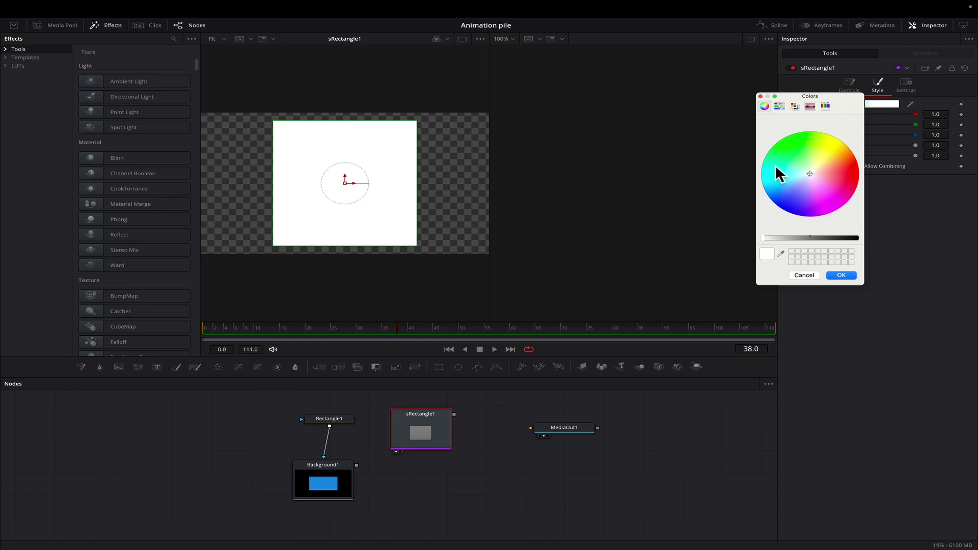
{"action": "left_click", "coordinate": [777, 177]}
{"action": "left_click", "coordinate": [839, 274]}
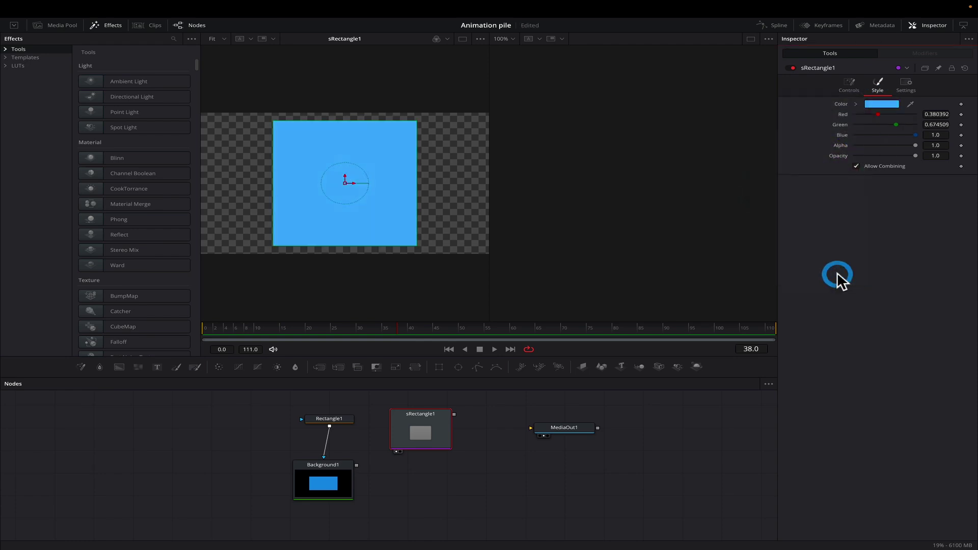
{"action": "left_click", "coordinate": [849, 86]}
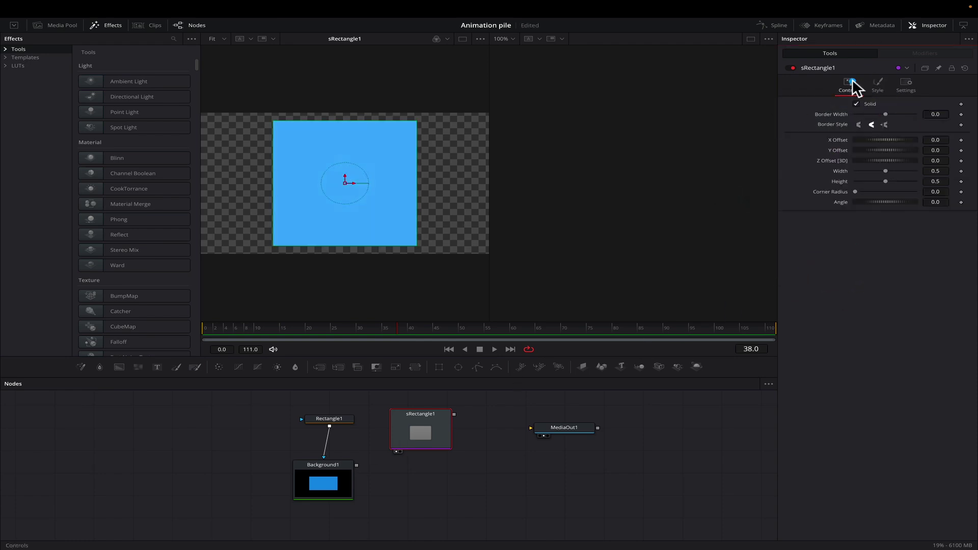
{"action": "left_click_drag", "start_coordinate": [855, 191], "coordinate": [875, 172]}
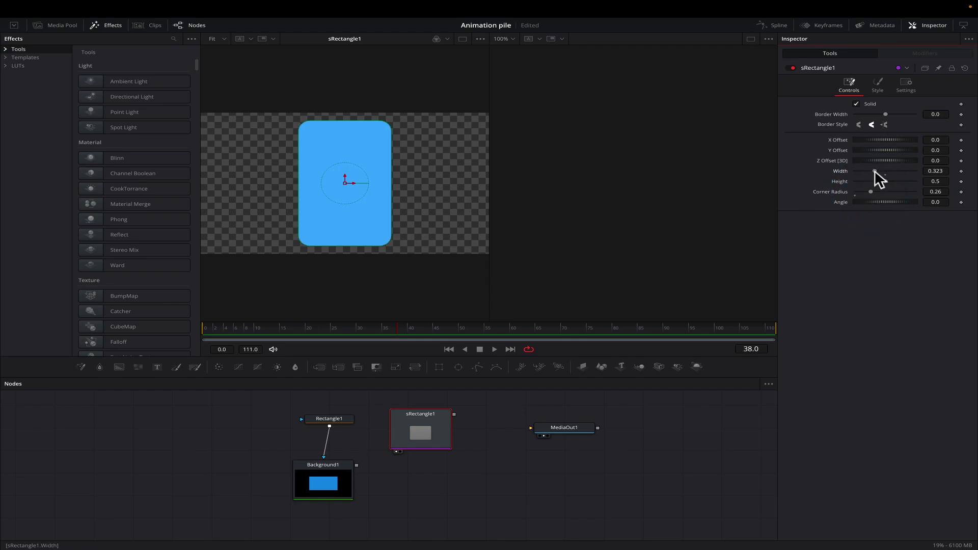
Show the Background in the first viewer and the sRectangle in the second, and set the sRectangle's angle to 5.2
{"action": "left_click", "coordinate": [333, 491]}
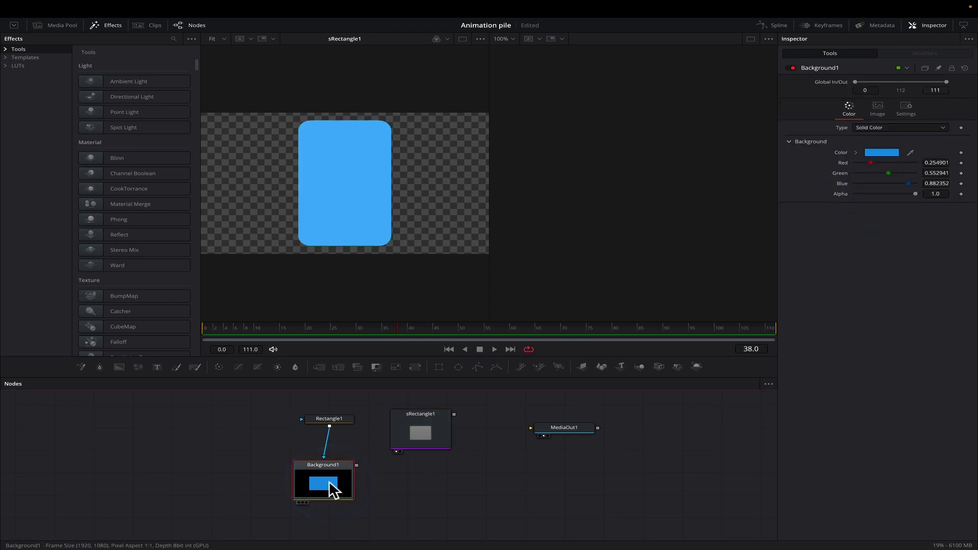
{"action": "key", "text": "1"}
{"action": "left_click", "coordinate": [437, 426]}
{"action": "key", "text": "2"}
{"action": "left_click_drag", "start_coordinate": [878, 201], "coordinate": [883, 201]}
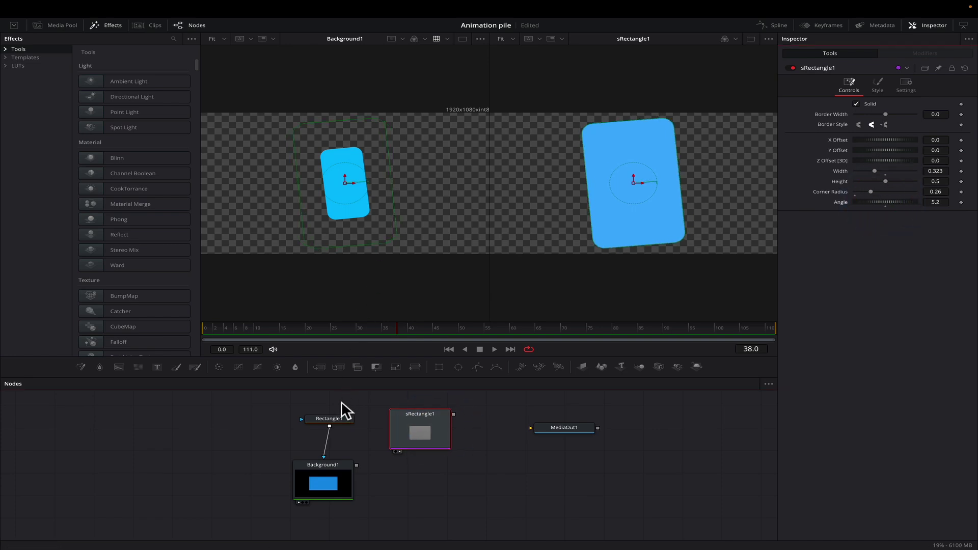
Move the sRectangle node out of the way, connect the Background to MediaOut1 and show MediaOut1 in the second viewer
{"action": "left_click_drag", "start_coordinate": [422, 430], "coordinate": [474, 509]}
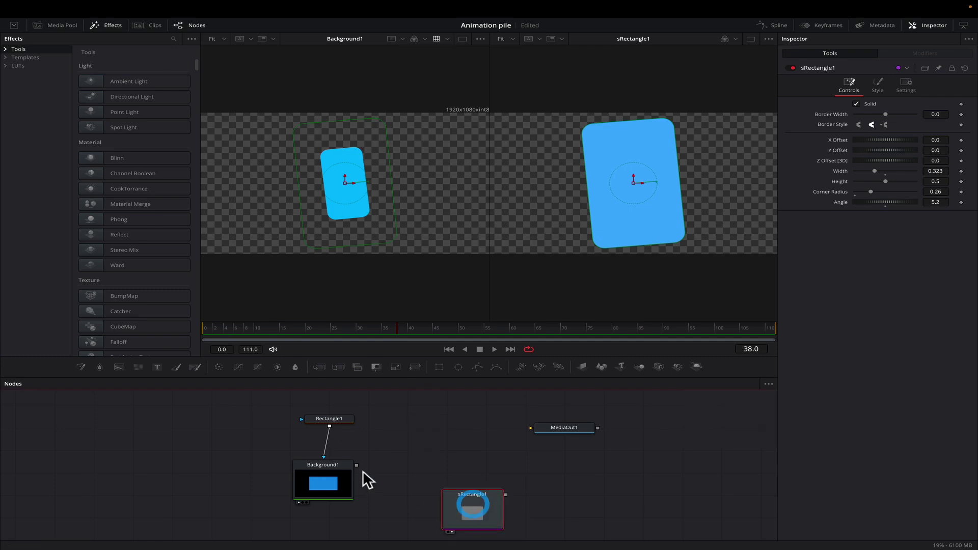
{"action": "left_click_drag", "start_coordinate": [356, 465], "coordinate": [546, 425]}
{"action": "left_click", "coordinate": [569, 430]}
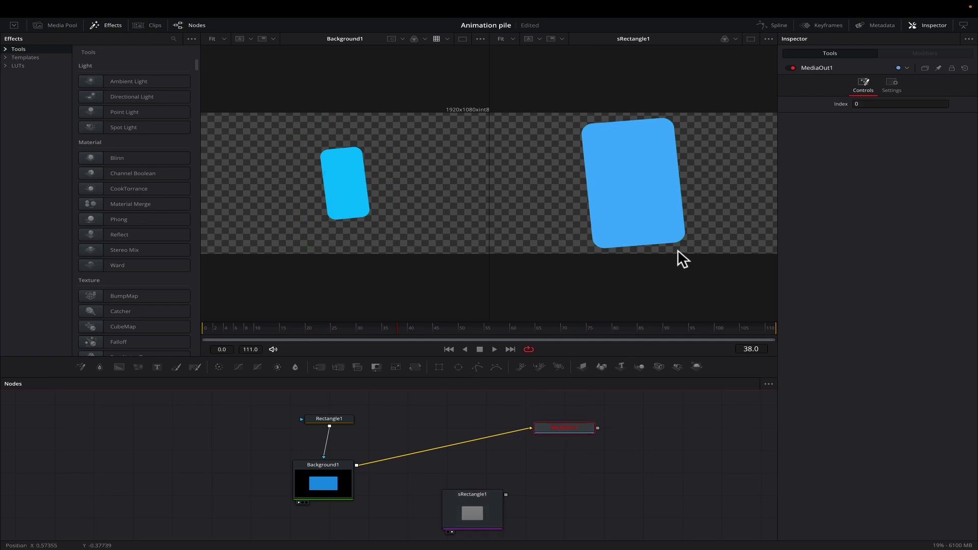
{"action": "key", "text": "2"}
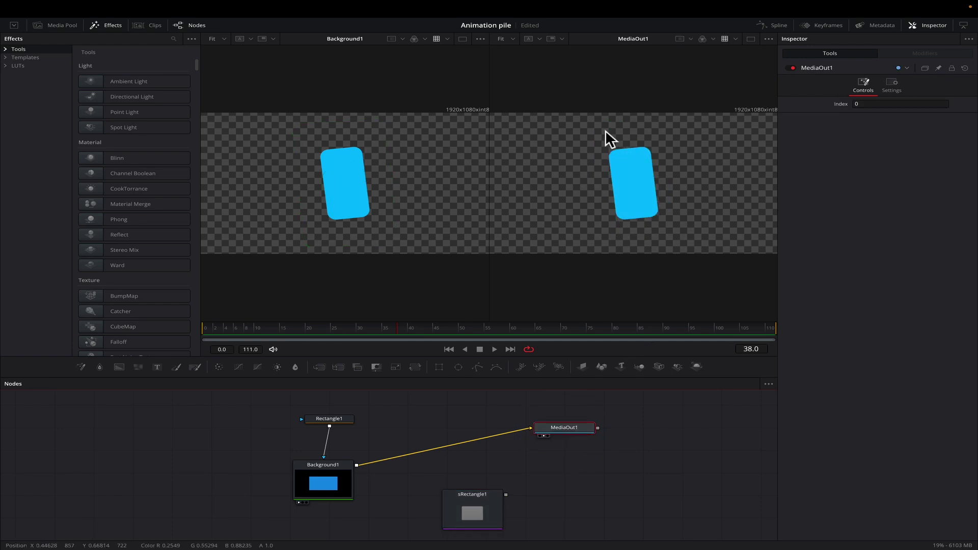
Insert a Transform node after the Background, enlarge the shape to size 9.9 and set its center Y to about -1.82
{"action": "left_click", "coordinate": [325, 475]}
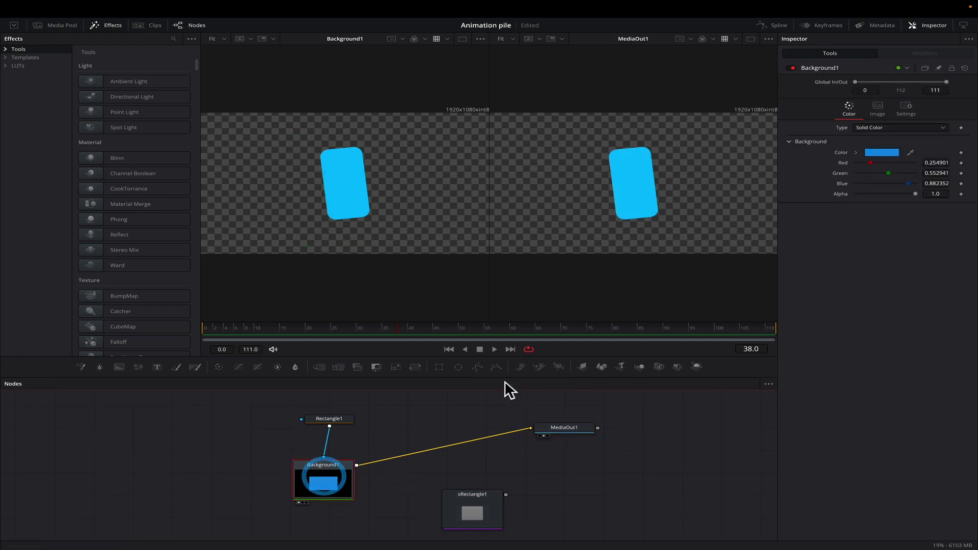
{"action": "left_click", "coordinate": [411, 366]}
{"action": "left_click_drag", "start_coordinate": [885, 145], "coordinate": [918, 143]}
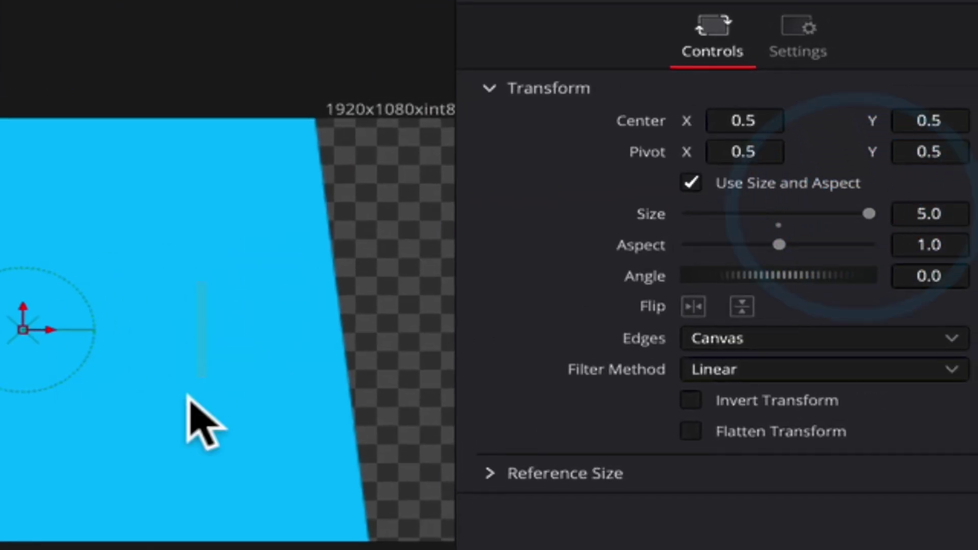
{"action": "left_click_drag", "start_coordinate": [23, 330], "coordinate": [22, 319]}
{"action": "left_click_drag", "start_coordinate": [798, 214], "coordinate": [827, 211]}
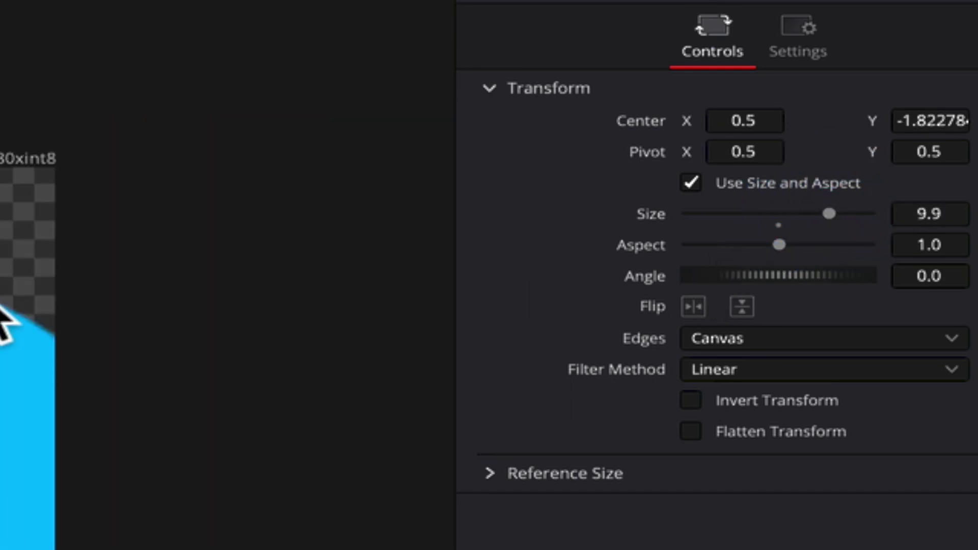
{"action": "left_click_drag", "start_coordinate": [0, 304], "coordinate": [148, 232]}
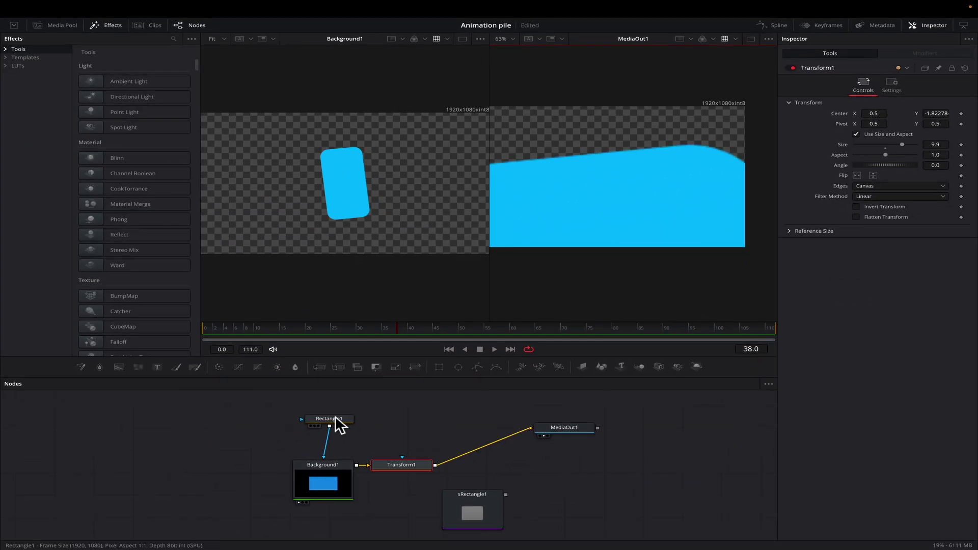
Reposition the sRectangle1 node to make room and add an sRender node after it
{"action": "mouse_move", "coordinate": [336, 419]}
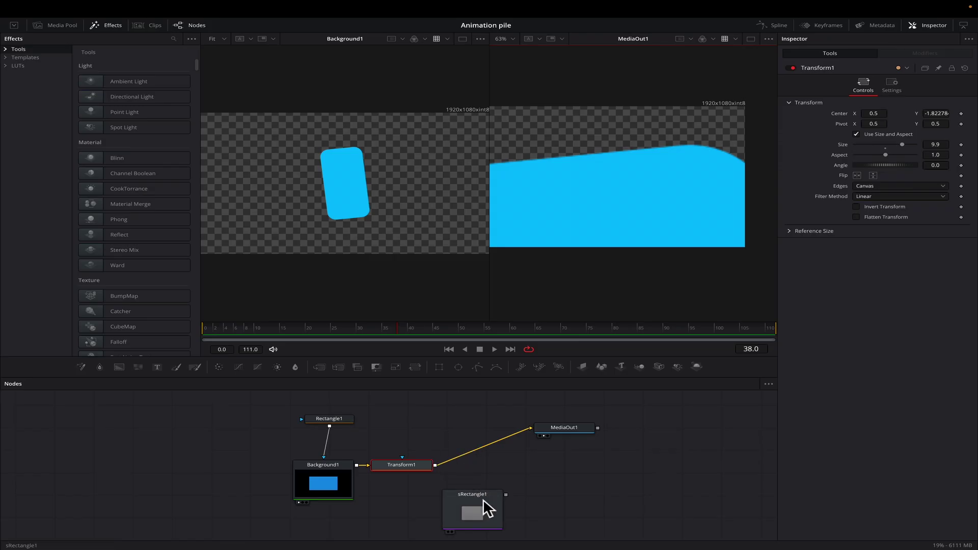
{"action": "left_click", "coordinate": [484, 500]}
{"action": "left_click_drag", "start_coordinate": [485, 492], "coordinate": [436, 491]}
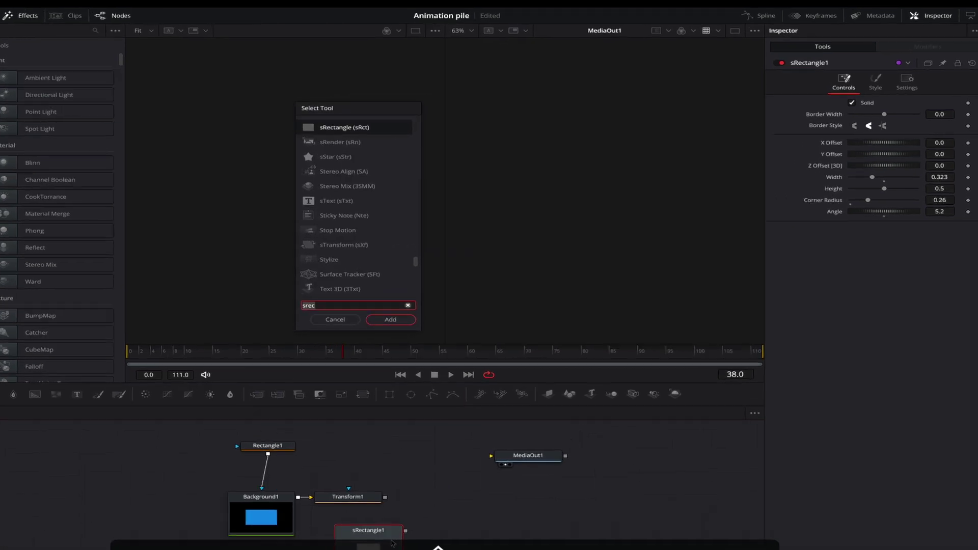
{"action": "key", "text": "BackSpace"}
{"action": "key", "text": "BackSpace"}
{"action": "key", "text": "BackSpace"}
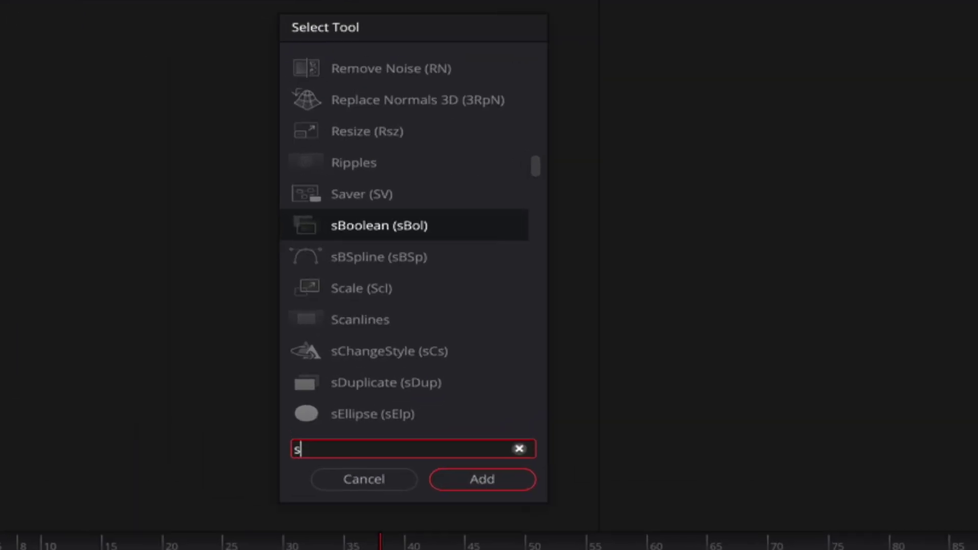
{"action": "type", "text": "ren"}
{"action": "key", "text": "Return"}
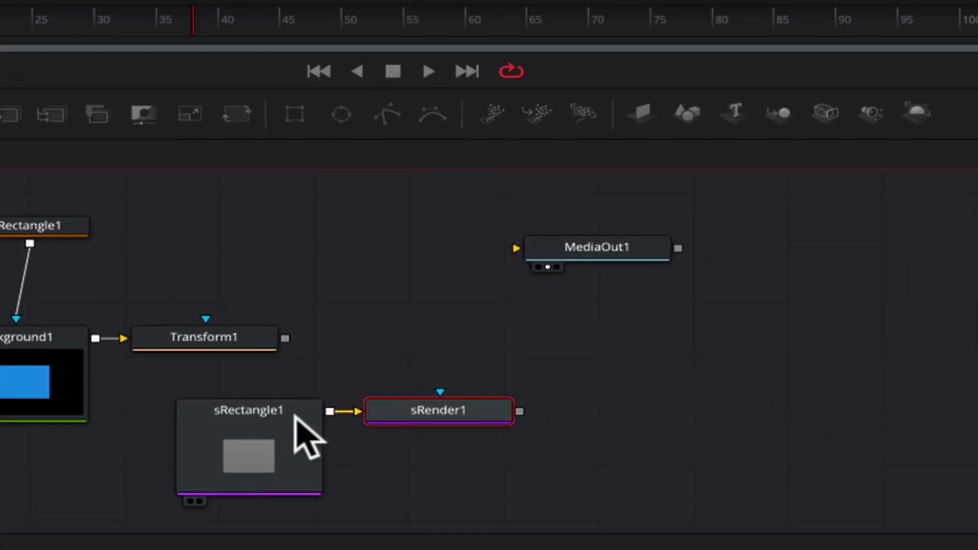
Connect the sRender1 output to the MediaOut1 input
{"action": "left_click_drag", "start_coordinate": [518, 407], "coordinate": [528, 248]}
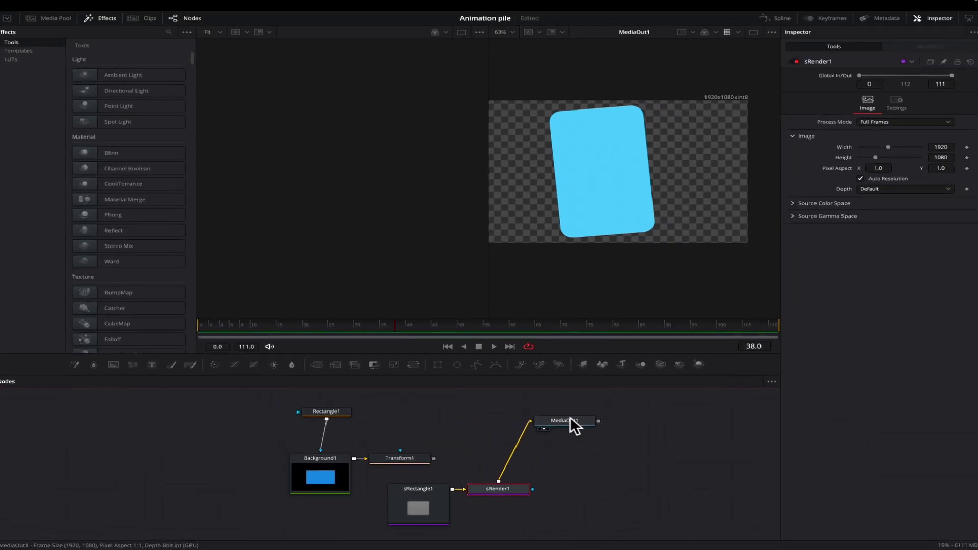
{"action": "left_click", "coordinate": [603, 248]}
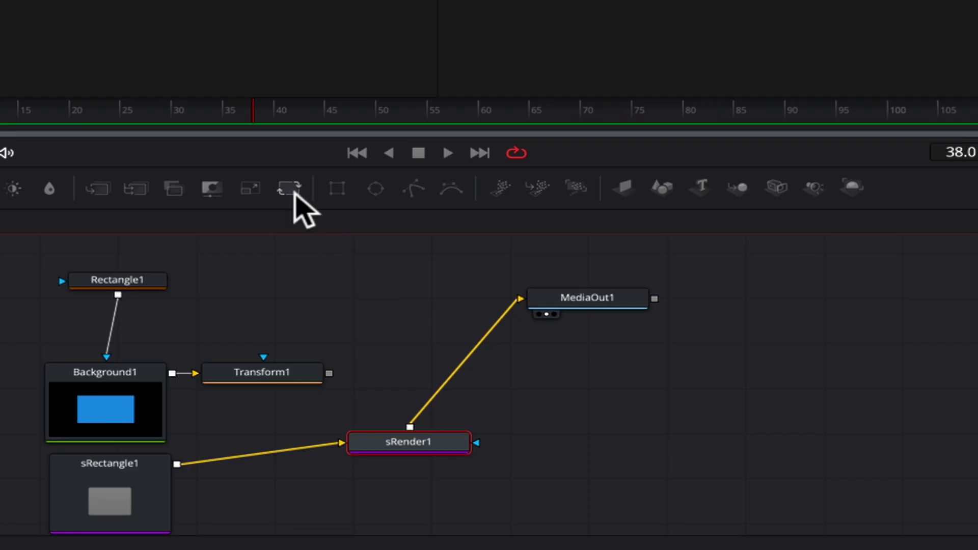
{"action": "mouse_move", "coordinate": [441, 440]}
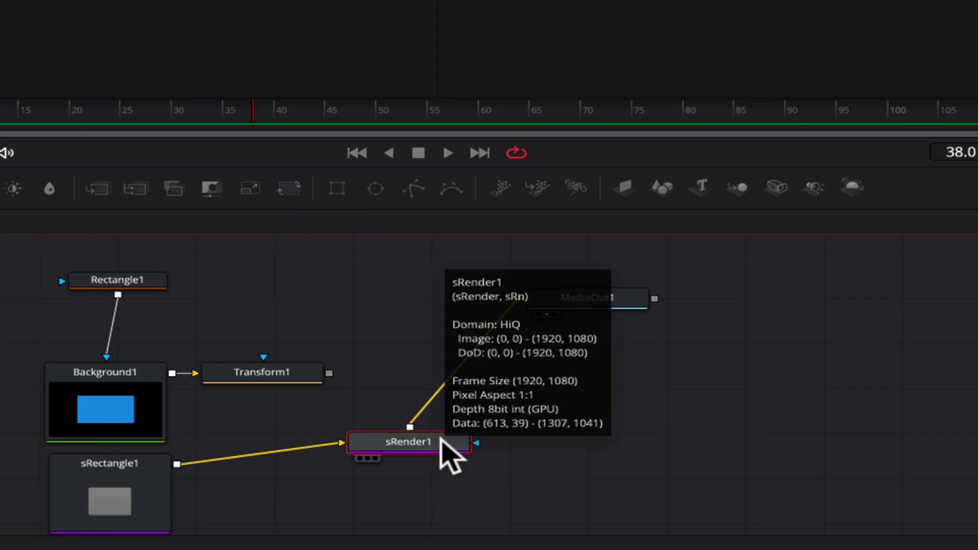
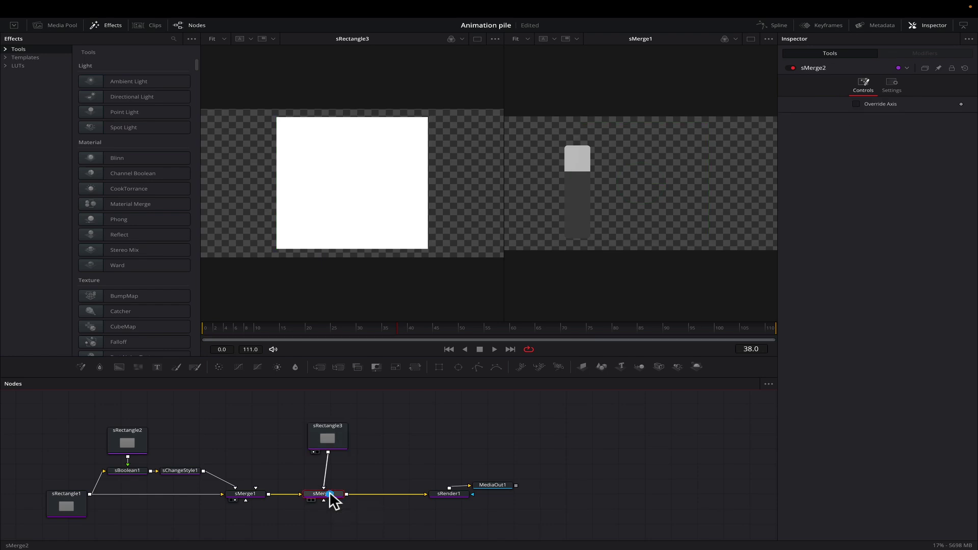
Show sMerge2 in the second viewer and shrink sRectangle3 to width 0.024 and height 0.039
{"action": "key", "text": "2"}
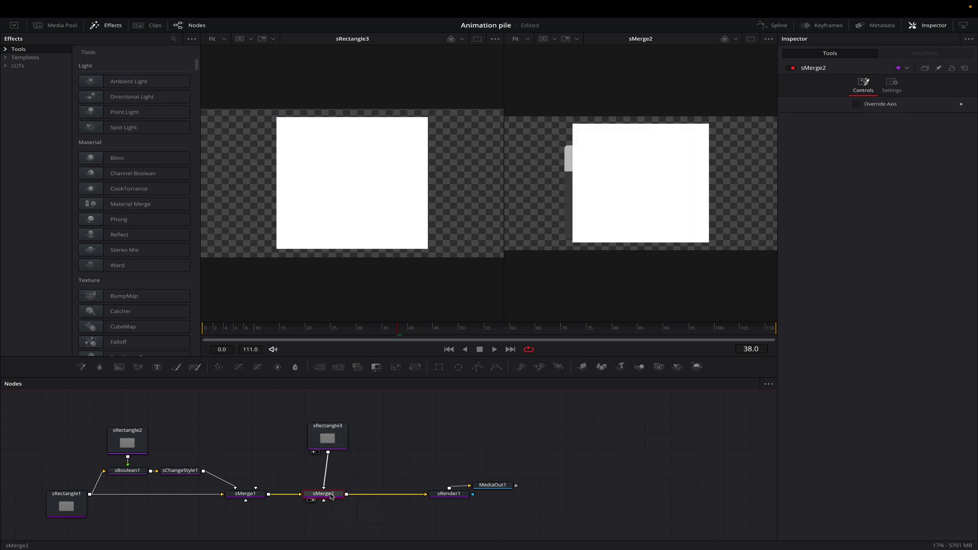
{"action": "left_click", "coordinate": [328, 438]}
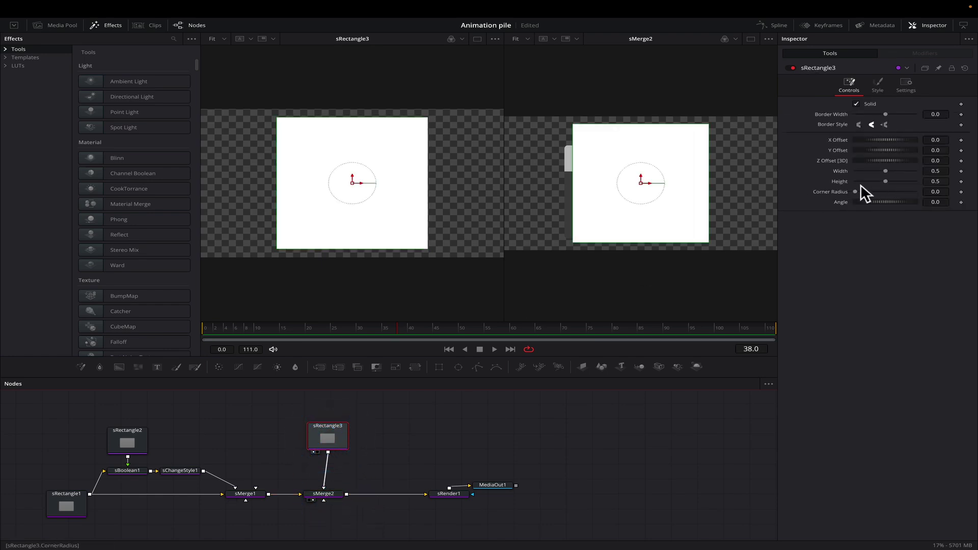
{"action": "left_click_drag", "start_coordinate": [887, 171], "coordinate": [866, 179]}
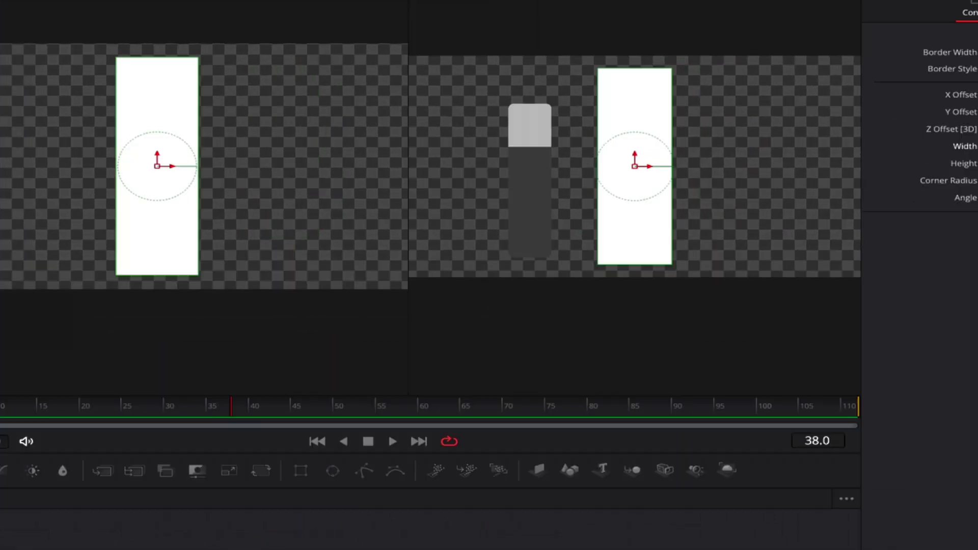
{"action": "left_click_drag", "start_coordinate": [821, 320], "coordinate": [749, 322]}
{"action": "left_click", "coordinate": [748, 300]}
Move sRectangle3 onto the middle of the battery's top edge, at X offset about -0.230 and Y offset about 0.149
{"action": "left_click_drag", "start_coordinate": [319, 324], "coordinate": [196, 259]}
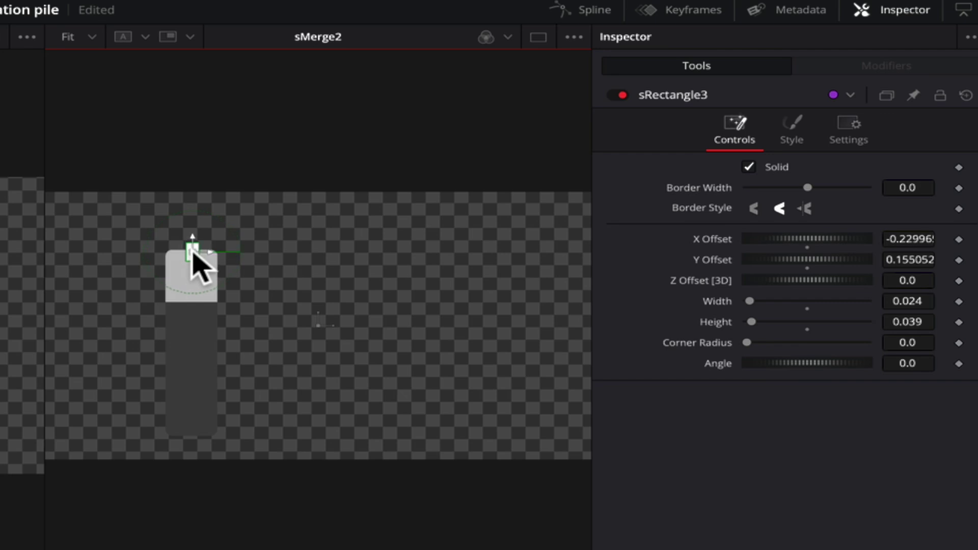
{"action": "scroll", "coordinate": [192, 249], "scroll_direction": "up", "scroll_amount": 5}
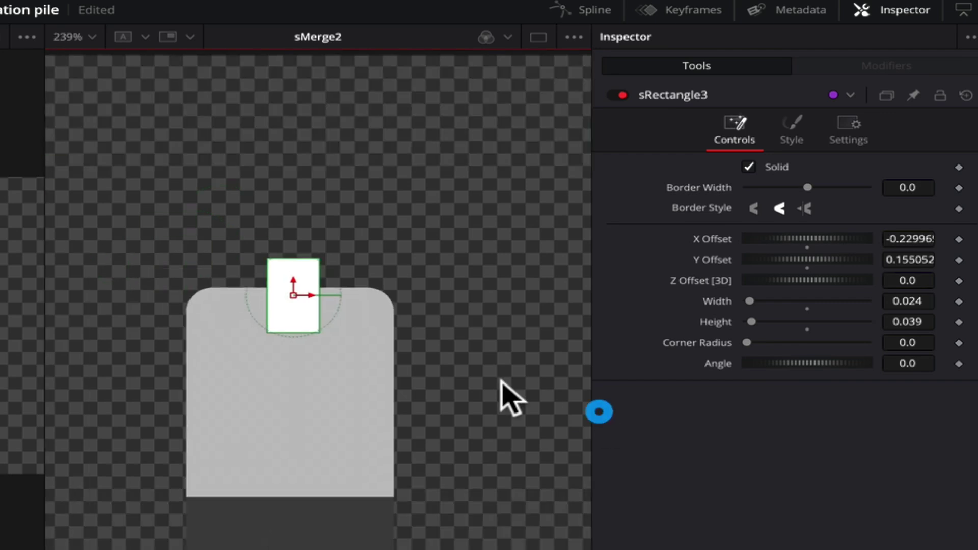
{"action": "left_click_drag", "start_coordinate": [295, 306], "coordinate": [299, 313]}
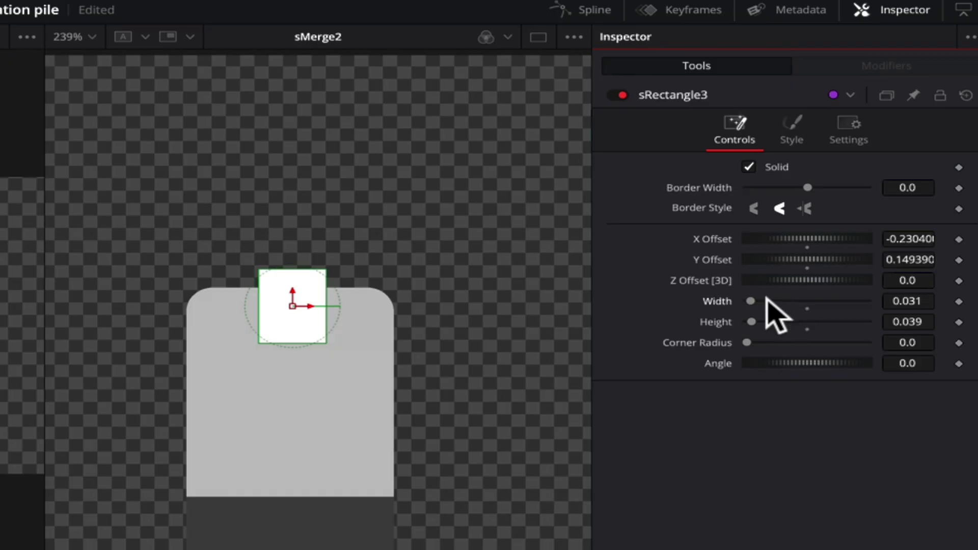
Widen sRectangle3 to 0.045 and set its corner radius to 0.26
{"action": "left_click_drag", "start_coordinate": [751, 297], "coordinate": [753, 296]}
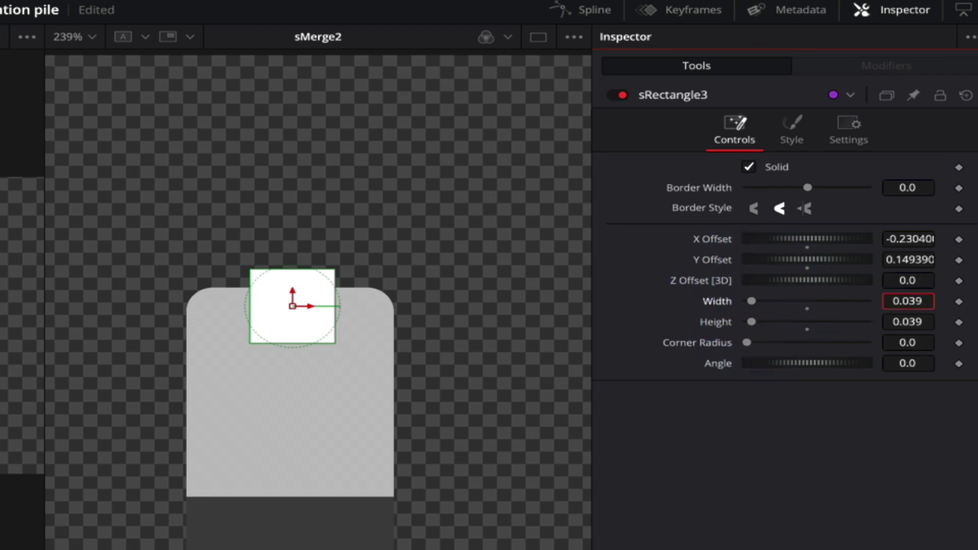
{"action": "mouse_move", "coordinate": [908, 301]}
{"action": "left_mouse_down"}
{"action": "mouse_move", "coordinate": [926, 301]}
{"action": "mouse_move", "coordinate": [900, 306]}
{"action": "left_mouse_up"}
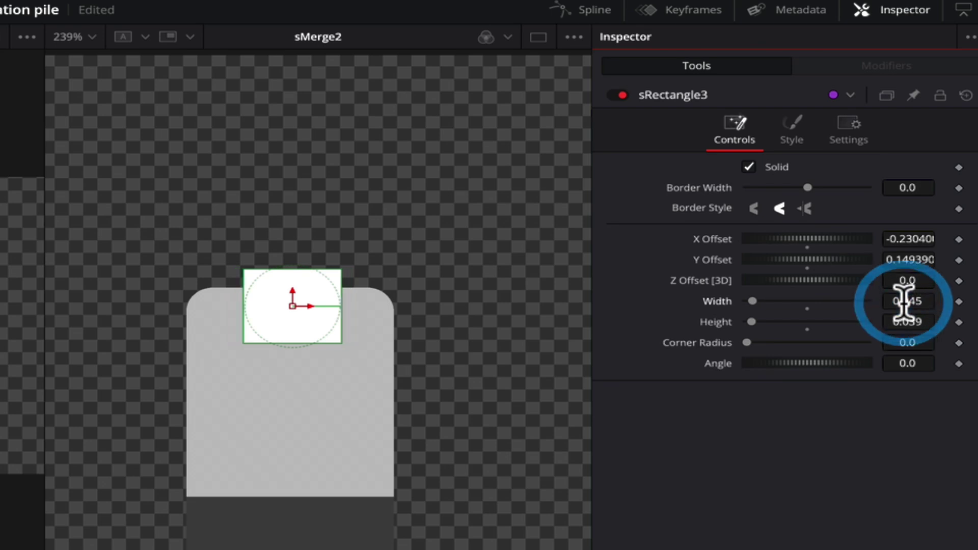
{"action": "left_click_drag", "start_coordinate": [748, 342], "coordinate": [782, 342]}
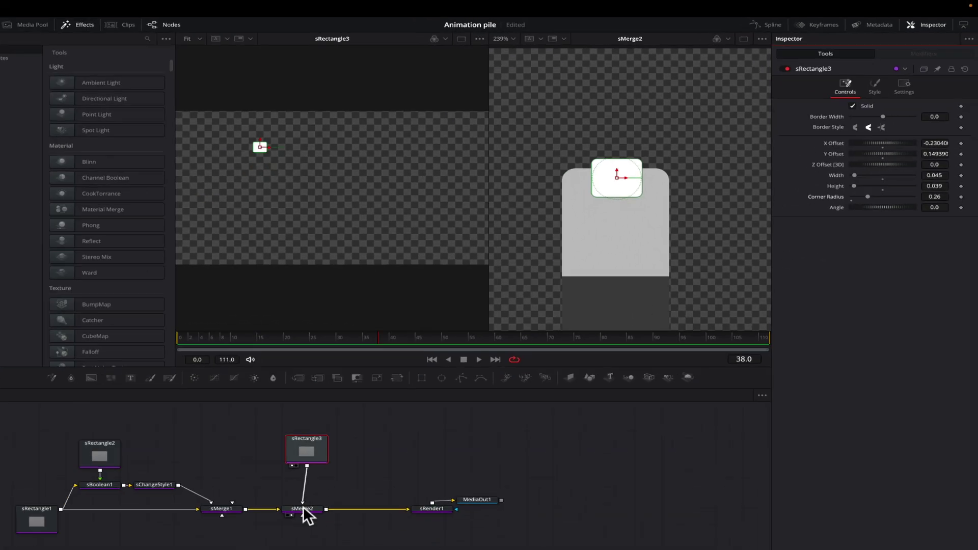
Swap the inputs of sMerge2 to put the white cap behind the battery body
{"action": "left_click", "coordinate": [323, 495]}
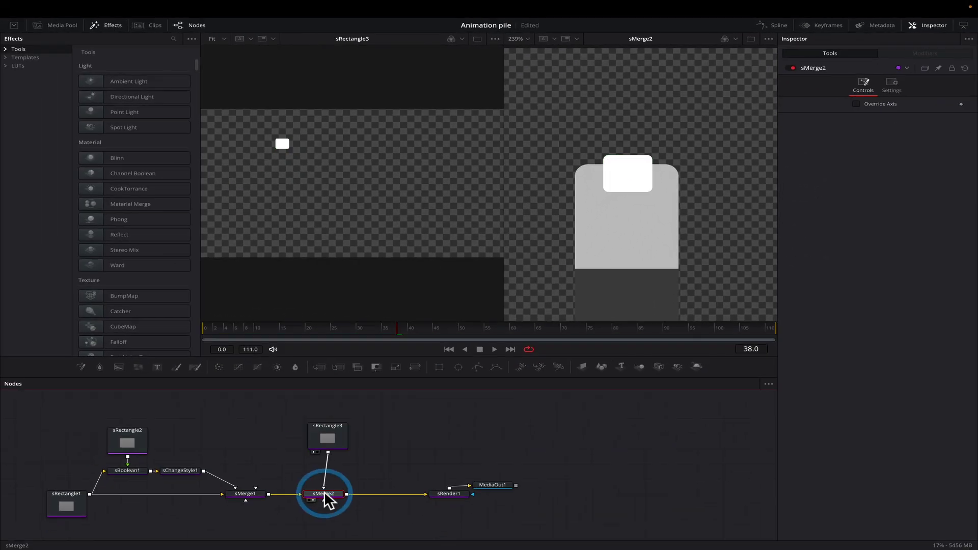
{"action": "right_click", "coordinate": [324, 495]}
{"action": "left_click", "coordinate": [379, 389]}
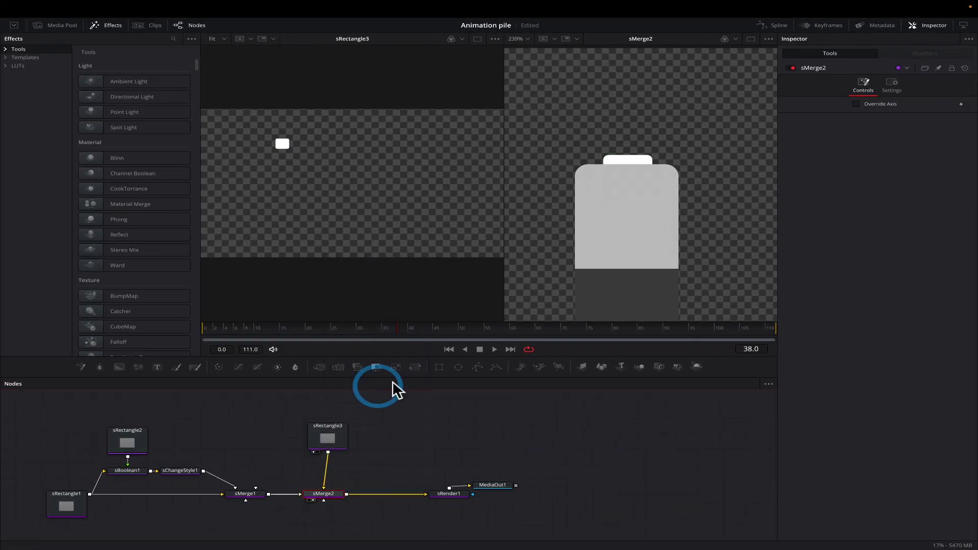
{"action": "scroll", "coordinate": [593, 237], "scroll_direction": "down", "scroll_amount": 5}
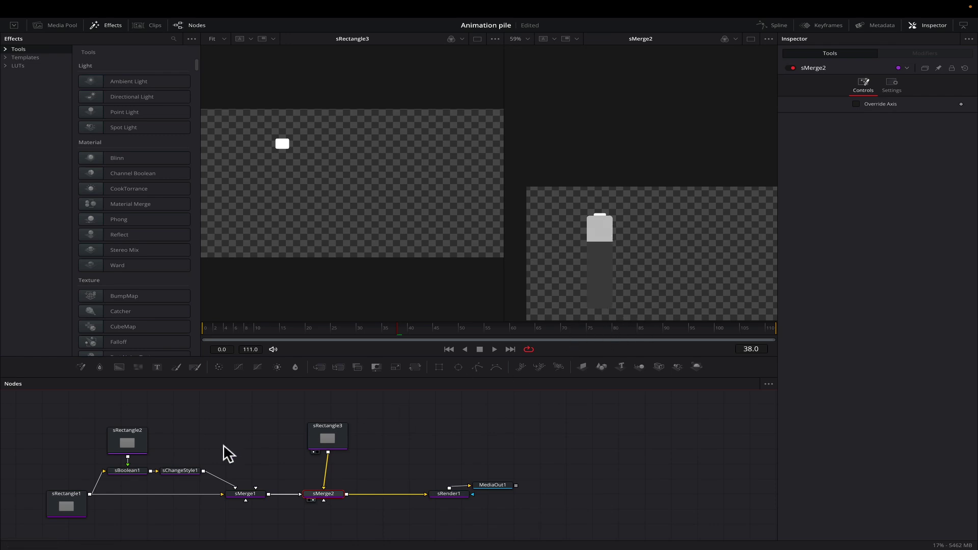
Move MediaOut1 farther from sRender1, add a Background node and merge it with the sRender1 output
{"action": "left_click_drag", "start_coordinate": [502, 485], "coordinate": [567, 486]}
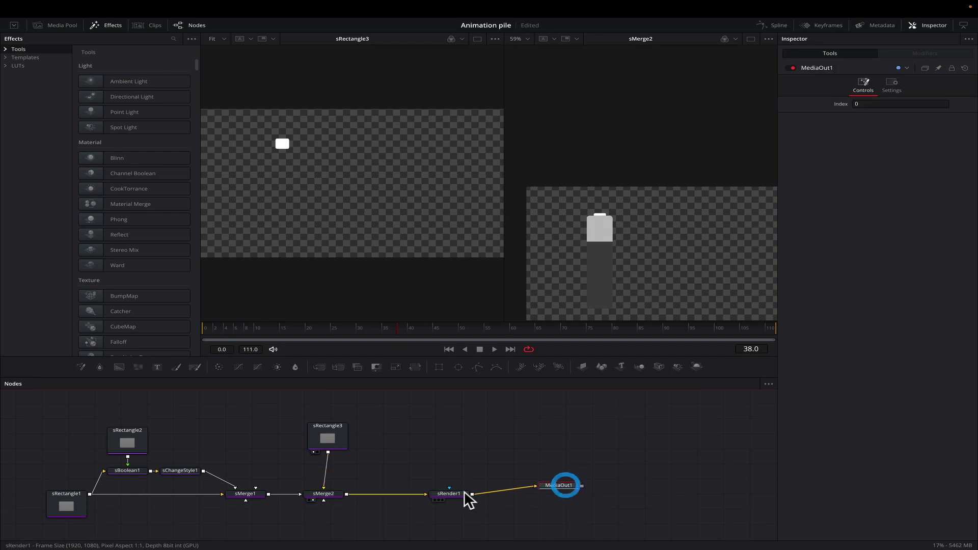
{"action": "key", "text": "super+z"}
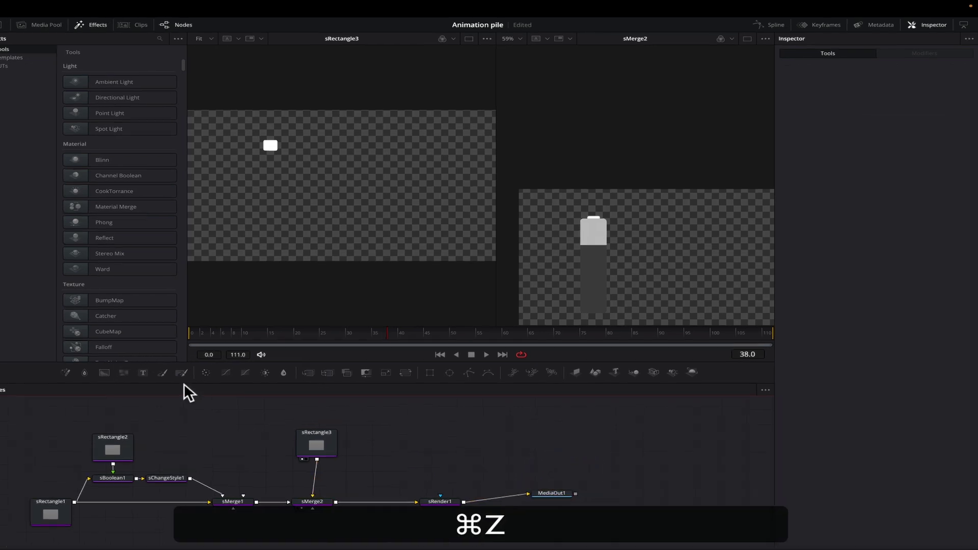
{"action": "left_click", "coordinate": [72, 211]}
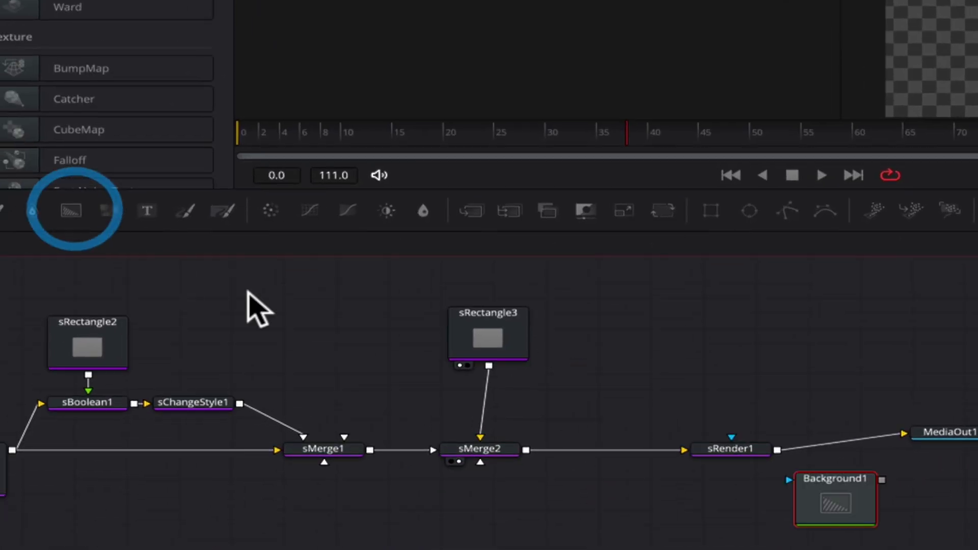
{"action": "left_click_drag", "start_coordinate": [883, 480], "coordinate": [778, 456]}
Show MediaOut1 in the second viewer and swap the inputs of Merge1 to put the background behind the battery
{"action": "left_click", "coordinate": [944, 433]}
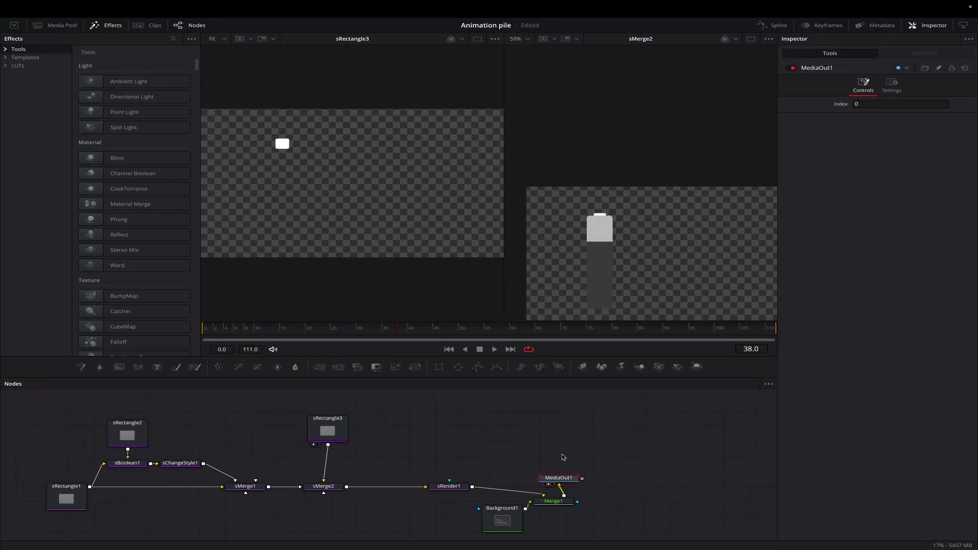
{"action": "key", "text": "2"}
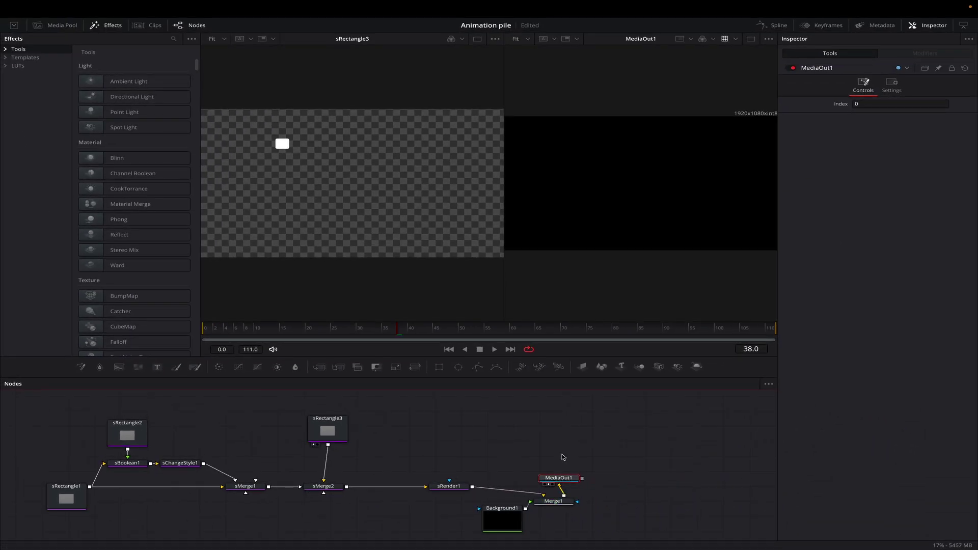
{"action": "left_click", "coordinate": [554, 502]}
{"action": "right_click", "coordinate": [554, 502]}
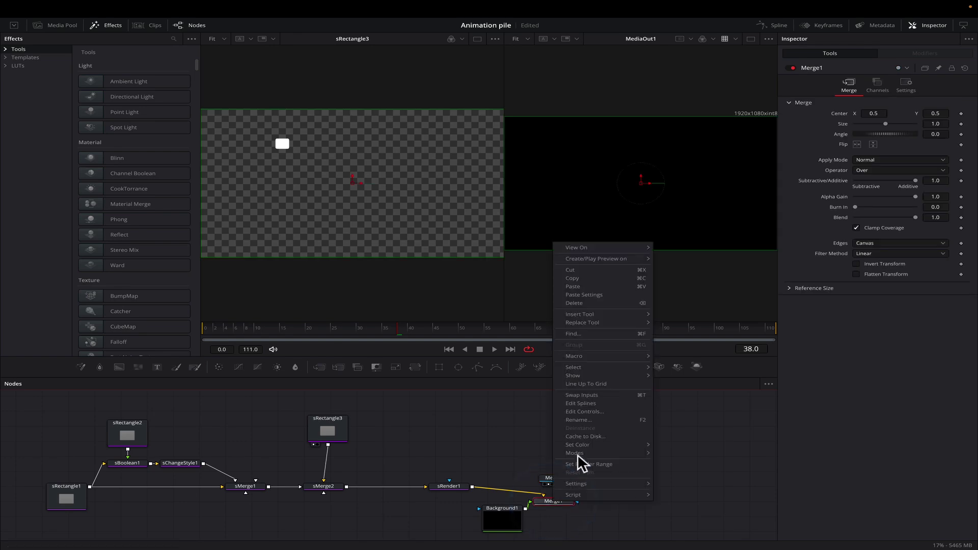
{"action": "left_click", "coordinate": [590, 397]}
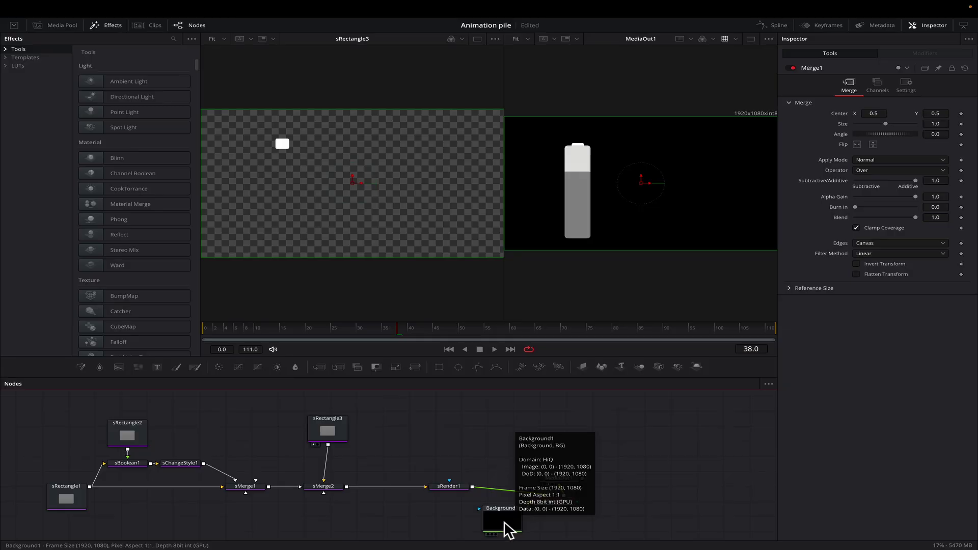
Color Background1 pink with hue 0.0, saturation 0.53 and value 0.976
{"action": "left_click", "coordinate": [504, 522]}
{"action": "left_click", "coordinate": [855, 153]}
{"action": "mouse_move", "coordinate": [884, 175]}
{"action": "left_mouse_down"}
{"action": "mouse_move", "coordinate": [924, 192]}
{"action": "mouse_move", "coordinate": [890, 173]}
{"action": "left_mouse_up"}
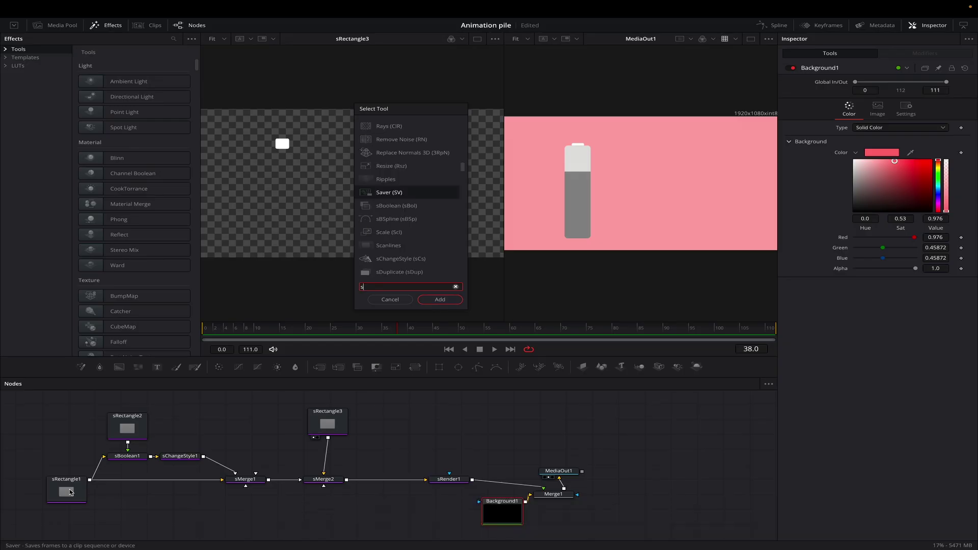
Add an sTransform node below sRectangle1 and connect the sRectangle1 output to its input
{"action": "type", "text": "tr"}
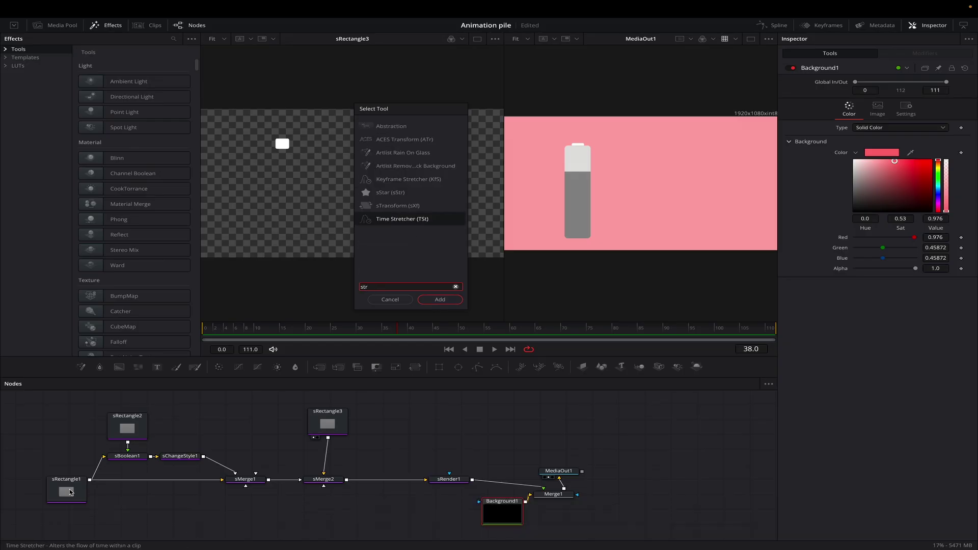
{"action": "double_click", "coordinate": [393, 206]}
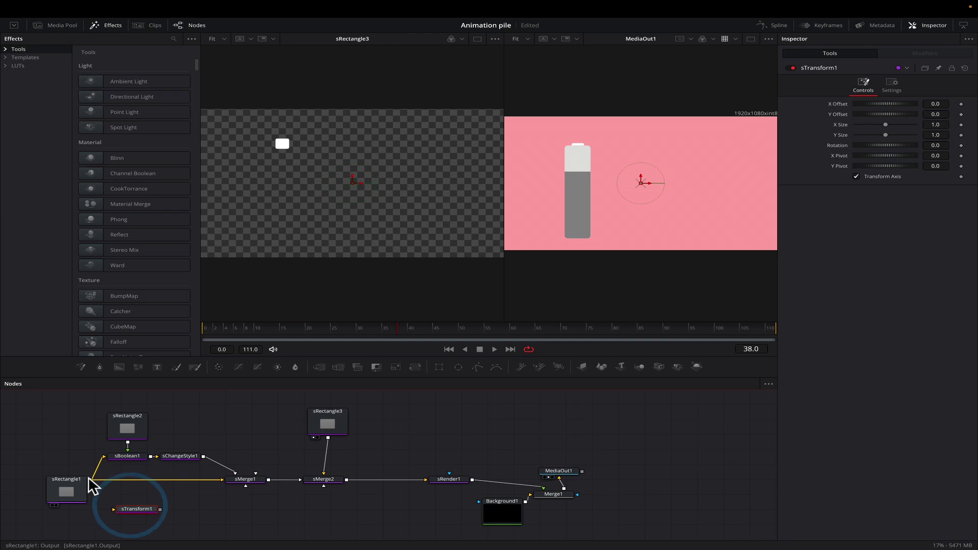
{"action": "left_click_drag", "start_coordinate": [90, 481], "coordinate": [119, 510]}
{"action": "left_click", "coordinate": [114, 509]}
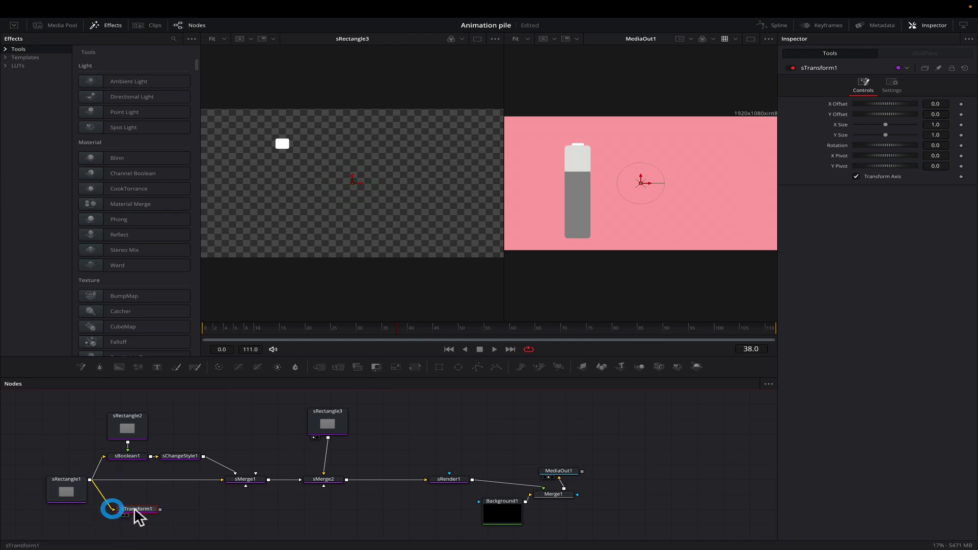
Show sTransform1 in the first viewer and connect its output to sMerge1
{"action": "left_click", "coordinate": [136, 515]}
{"action": "key", "text": "1"}
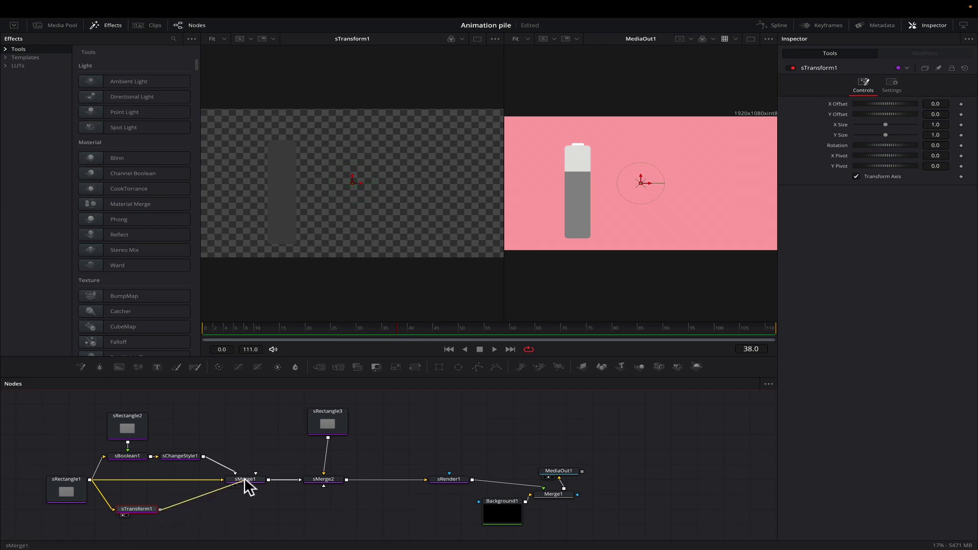
{"action": "left_click_drag", "start_coordinate": [243, 478], "coordinate": [246, 483]}
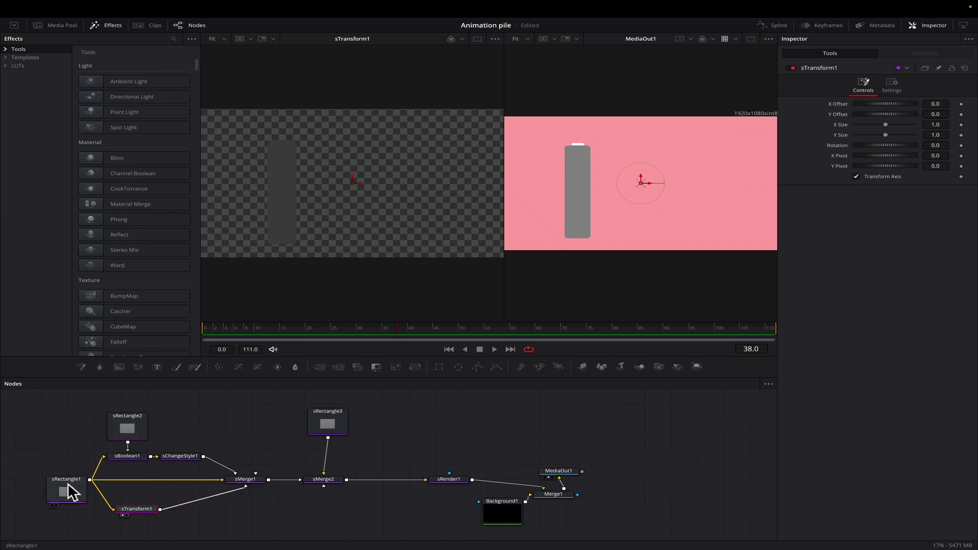
{"action": "left_click", "coordinate": [137, 506]}
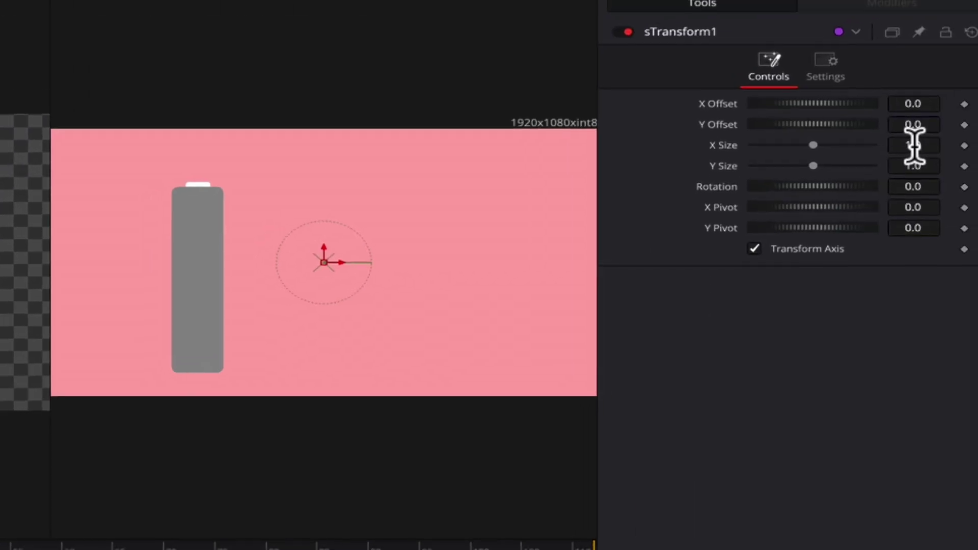
{"action": "left_click_drag", "start_coordinate": [938, 123], "coordinate": [933, 125]}
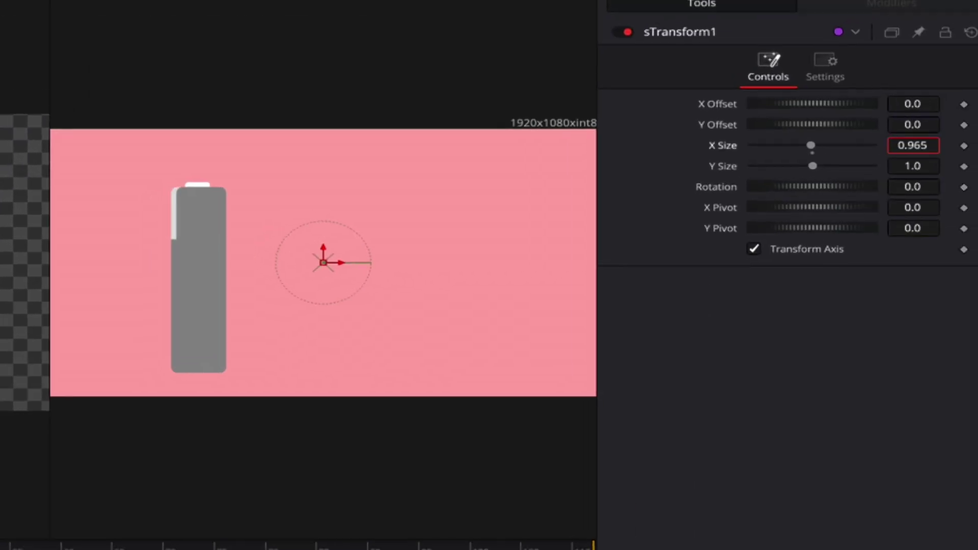
{"action": "double_click", "coordinate": [851, 124]}
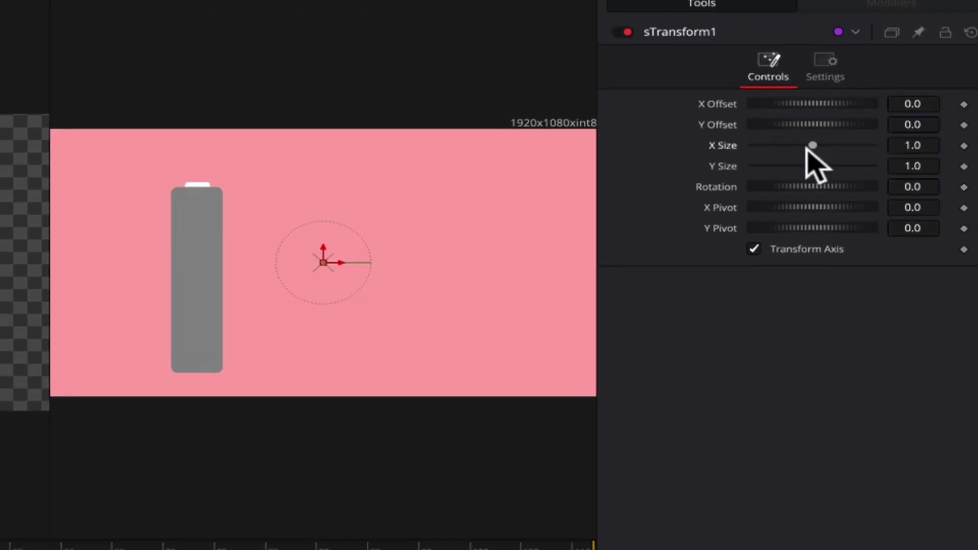
{"action": "left_click_drag", "start_coordinate": [810, 144], "coordinate": [797, 166]}
{"action": "key", "text": "ctrl+z"}
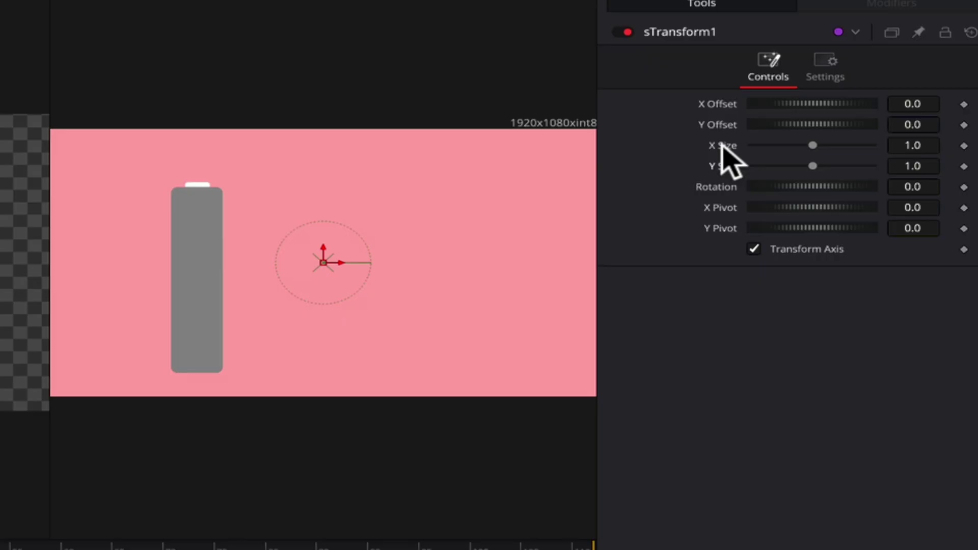
Add an expression to sTransform1's X Size that links it to YSize
{"action": "right_click", "coordinate": [724, 149]}
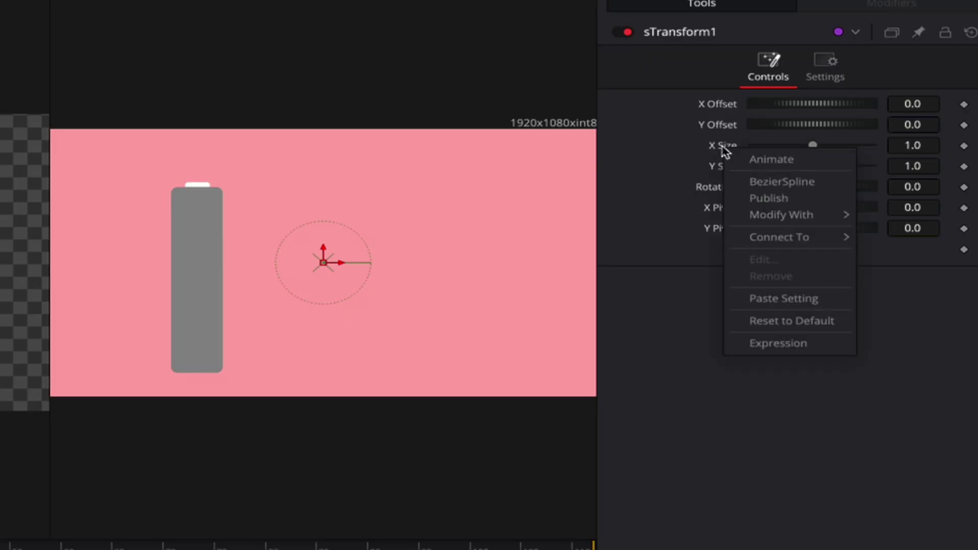
{"action": "left_click", "coordinate": [766, 345]}
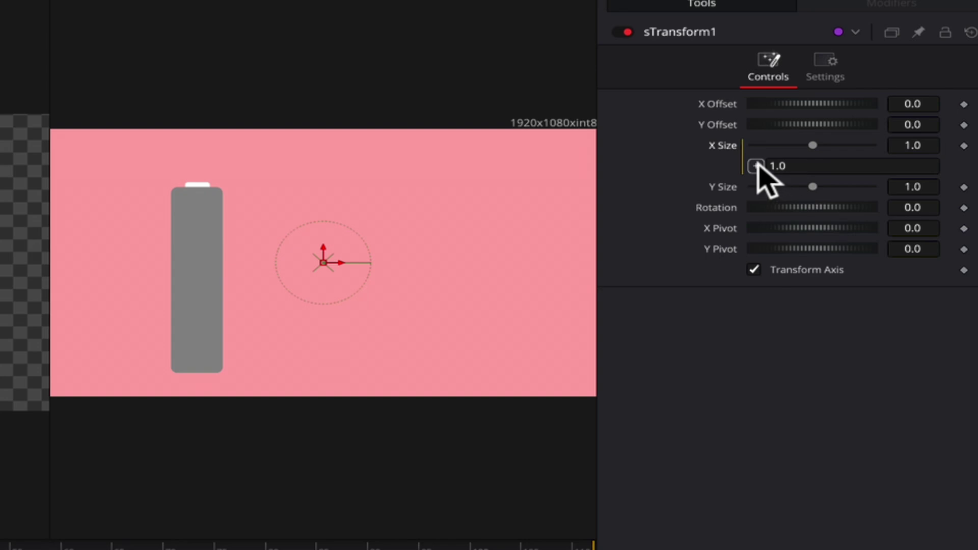
{"action": "left_click_drag", "start_coordinate": [757, 169], "coordinate": [729, 188]}
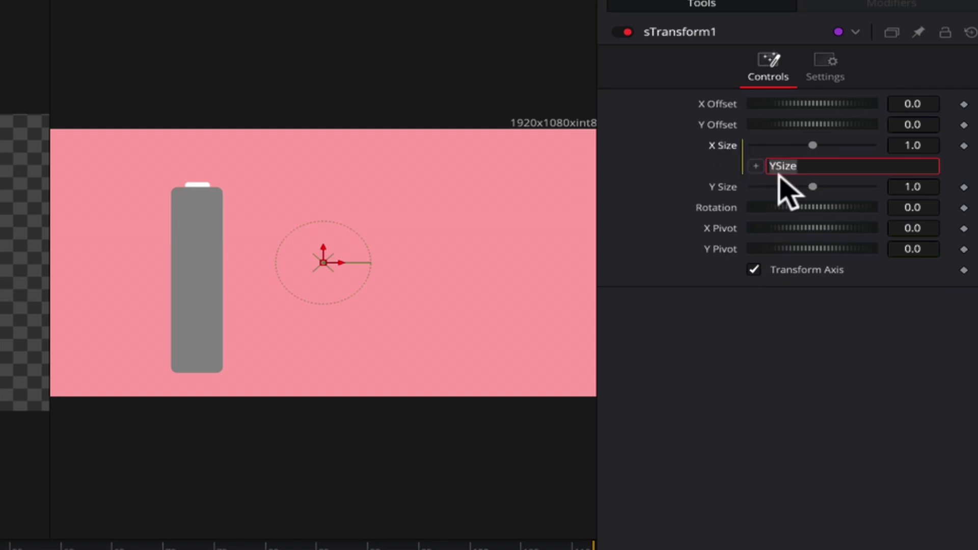
Set sTransform1's Y Size to 0.86 and move the scaled shape over the battery body, at an X Offset of about -0.035
{"action": "mouse_move", "coordinate": [811, 181]}
{"action": "left_mouse_down"}
{"action": "mouse_move", "coordinate": [819, 183]}
{"action": "mouse_move", "coordinate": [791, 180]}
{"action": "mouse_move", "coordinate": [802, 185]}
{"action": "left_mouse_up"}
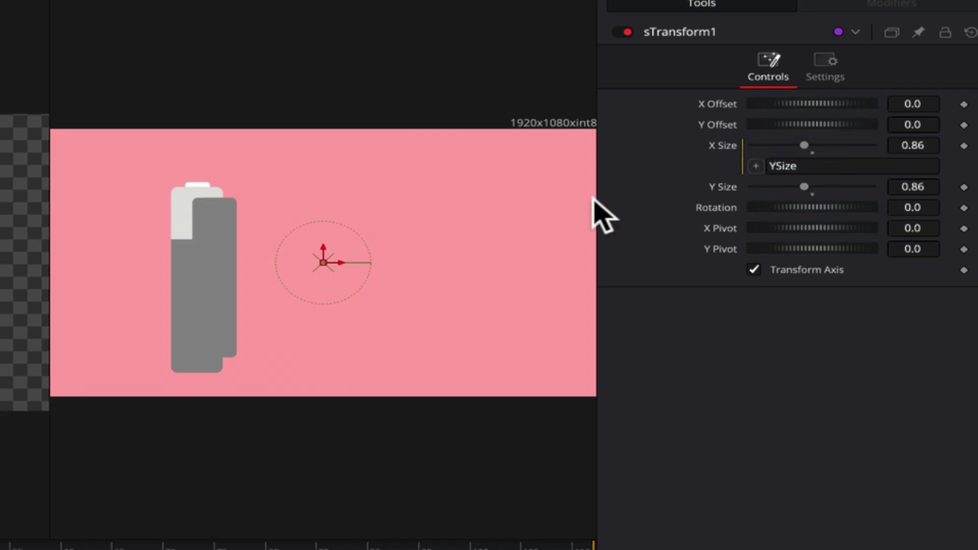
{"action": "left_click_drag", "start_coordinate": [323, 263], "coordinate": [305, 262]}
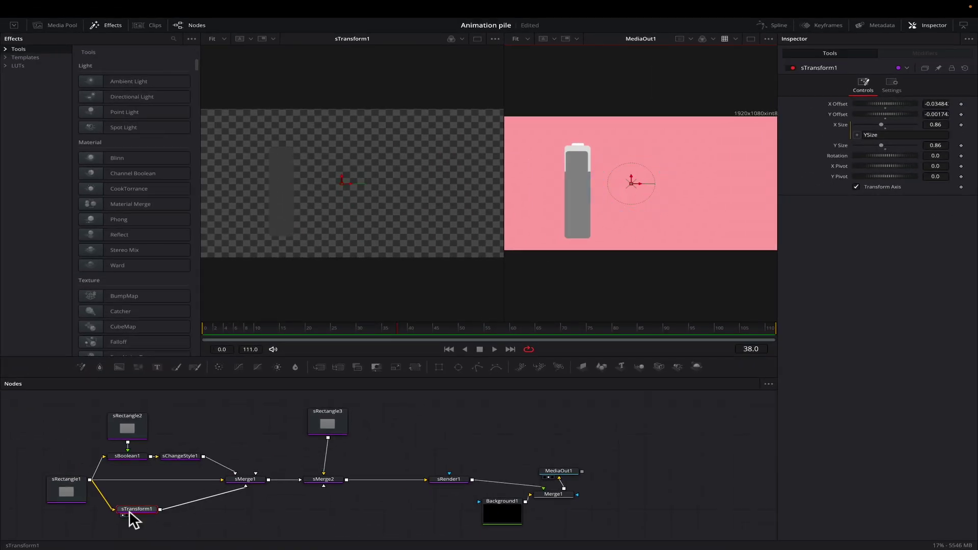
Add an sChangeStyle node after sTransform1, ahead of sMerge1
{"action": "left_click", "coordinate": [136, 508]}
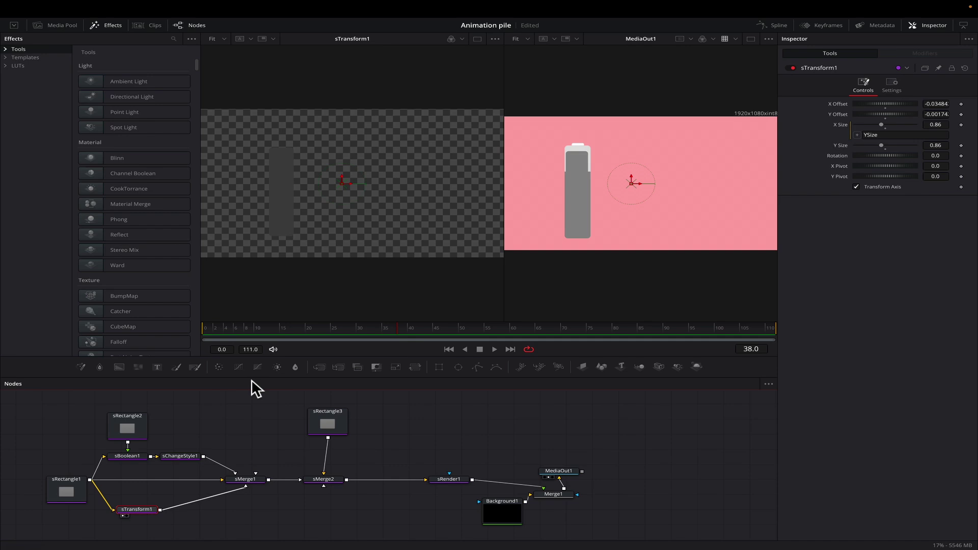
{"action": "key", "text": "shift+space"}
{"action": "type", "text": "s"}
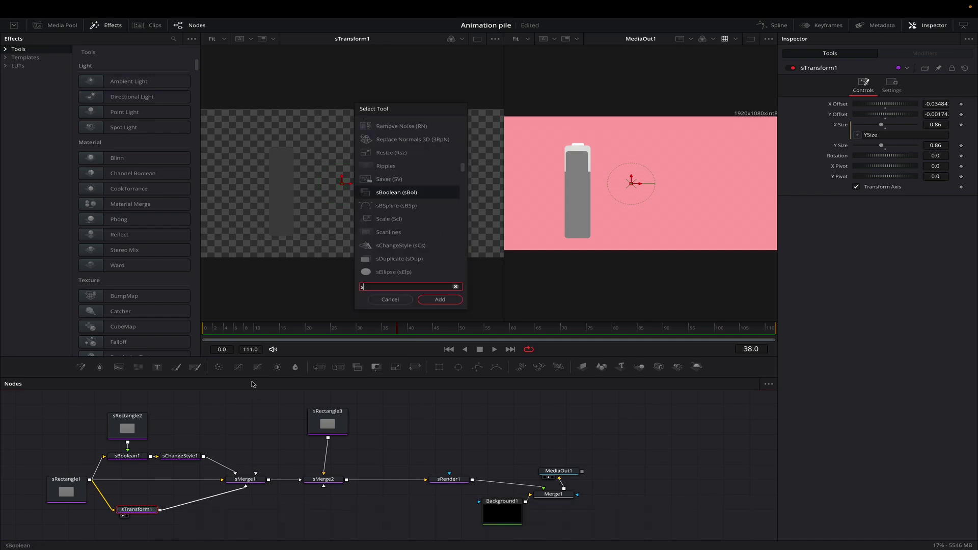
{"action": "type", "text": "chan"}
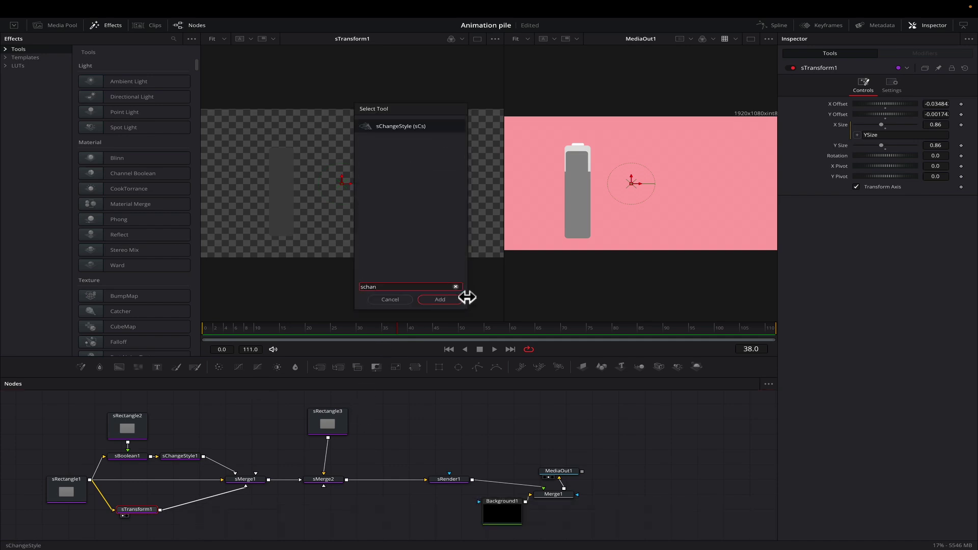
{"action": "left_click", "coordinate": [436, 301]}
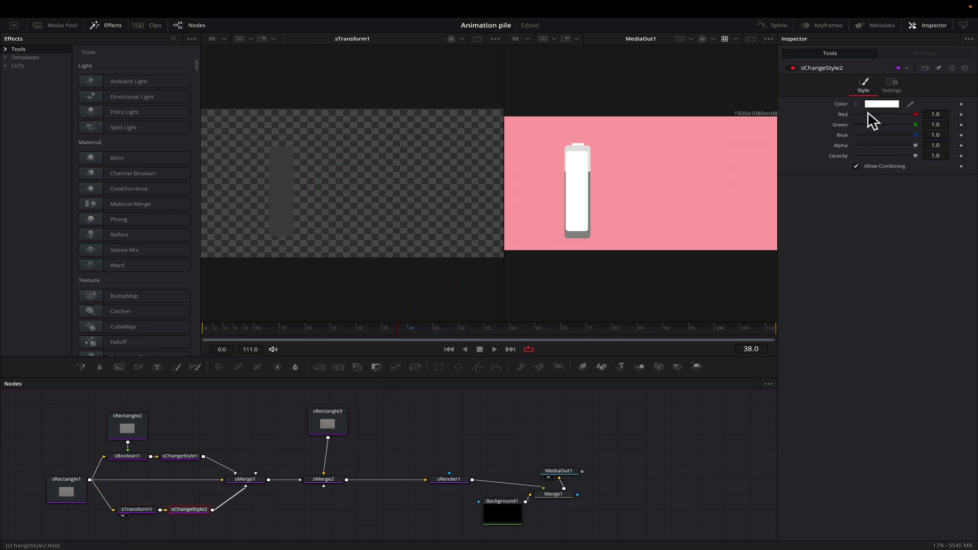
Color the inner battery shape with the green pencil color Spring in sChangeStyle2
{"action": "left_click", "coordinate": [886, 103]}
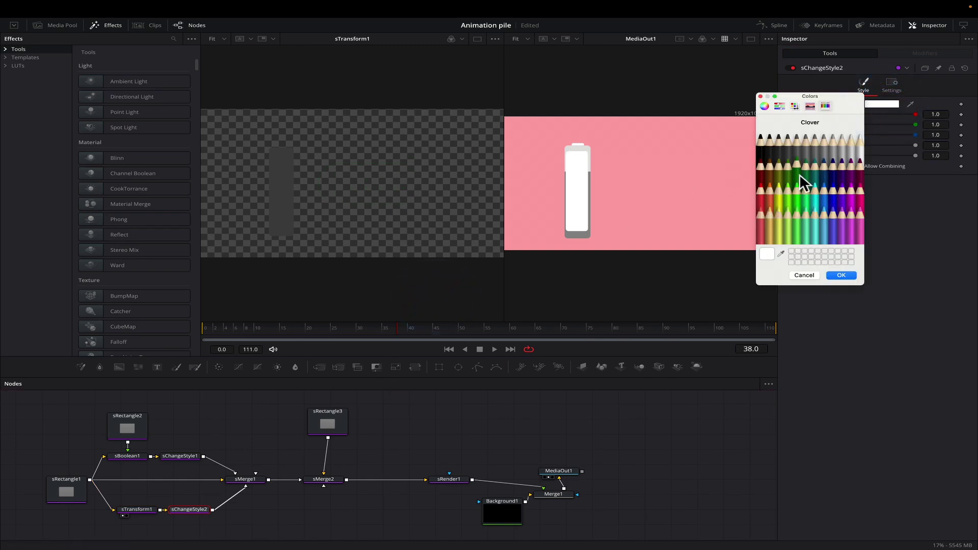
{"action": "left_click", "coordinate": [796, 187]}
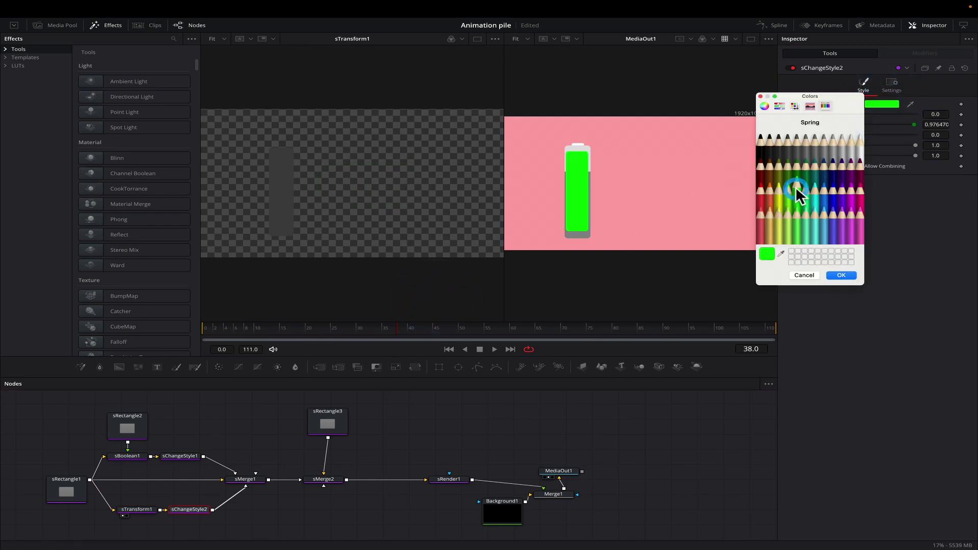
{"action": "left_click", "coordinate": [846, 276]}
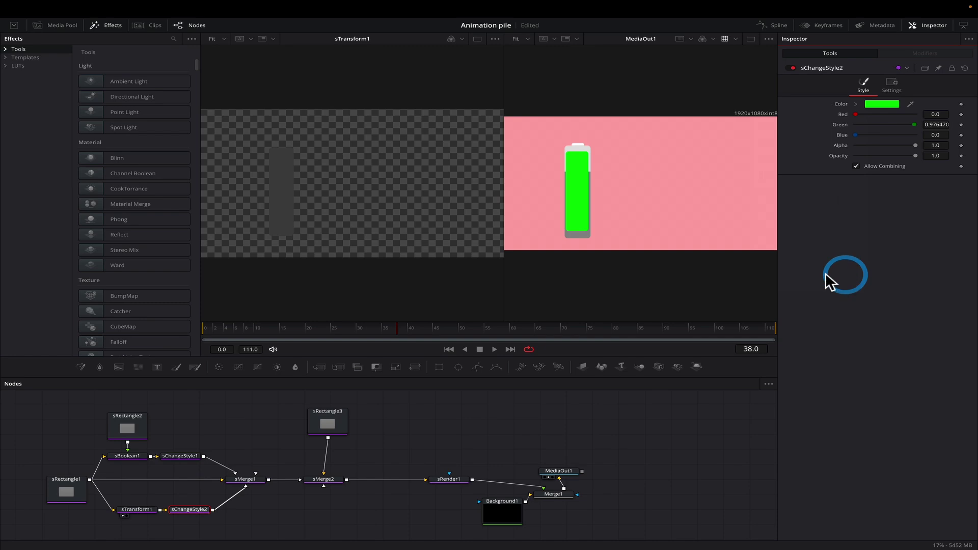
Scale sTransform1 to 0.83 and center the green fill inside the battery body
{"action": "left_click", "coordinate": [138, 508]}
{"action": "left_click_drag", "start_coordinate": [632, 182], "coordinate": [632, 183]}
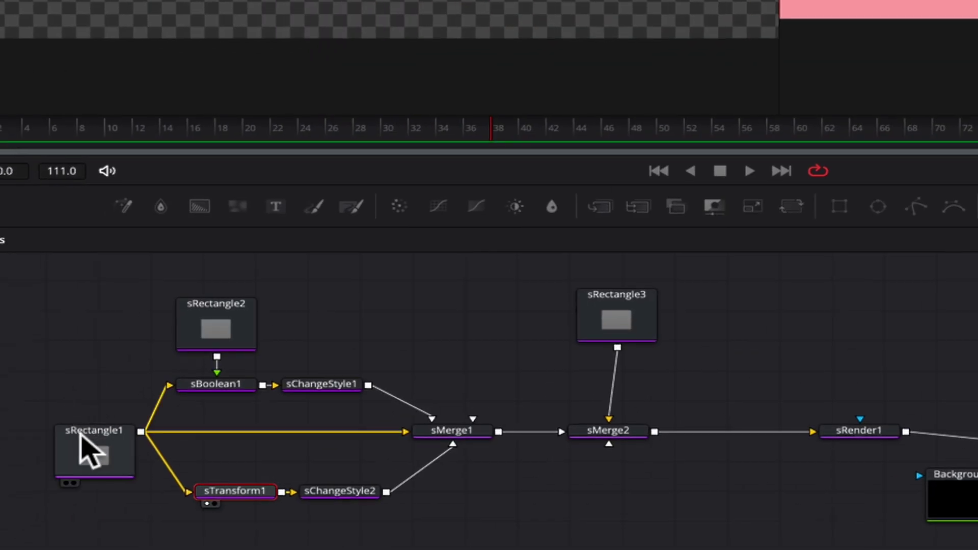
Adjust the width of sRectangle1 to about 0.095
{"action": "left_click", "coordinate": [84, 448]}
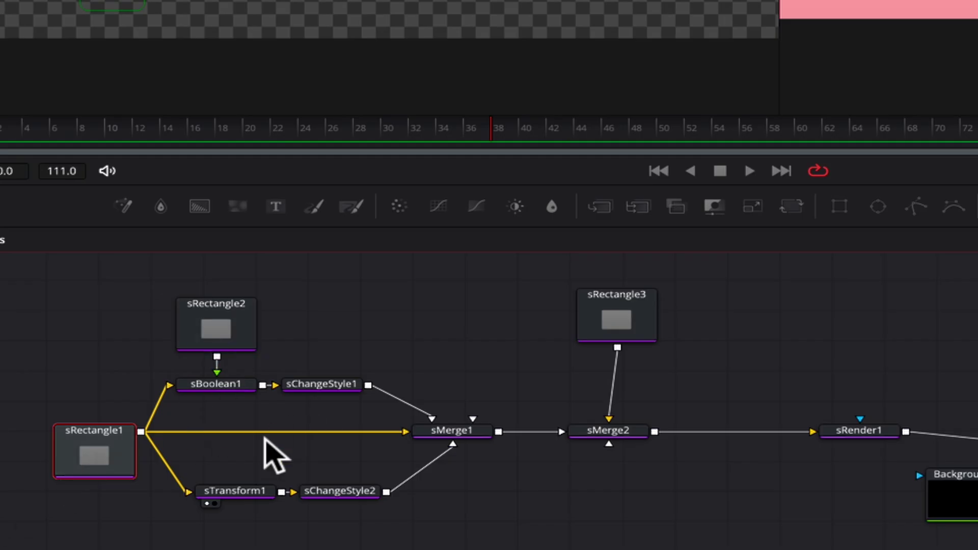
{"action": "left_click", "coordinate": [119, 438]}
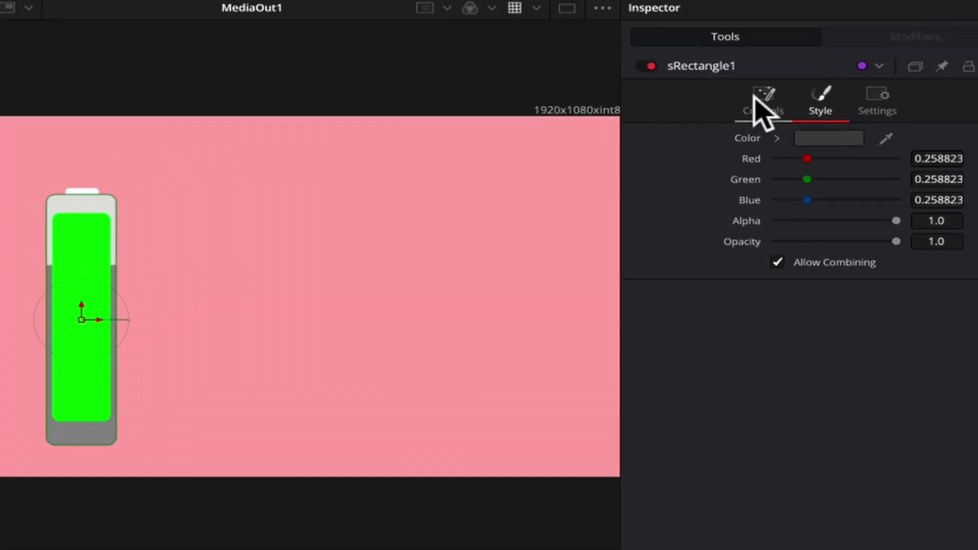
{"action": "left_click", "coordinate": [754, 105]}
{"action": "mouse_move", "coordinate": [919, 279]}
{"action": "left_mouse_down"}
{"action": "mouse_move", "coordinate": [895, 279]}
{"action": "mouse_move", "coordinate": [912, 278]}
{"action": "left_mouse_up"}
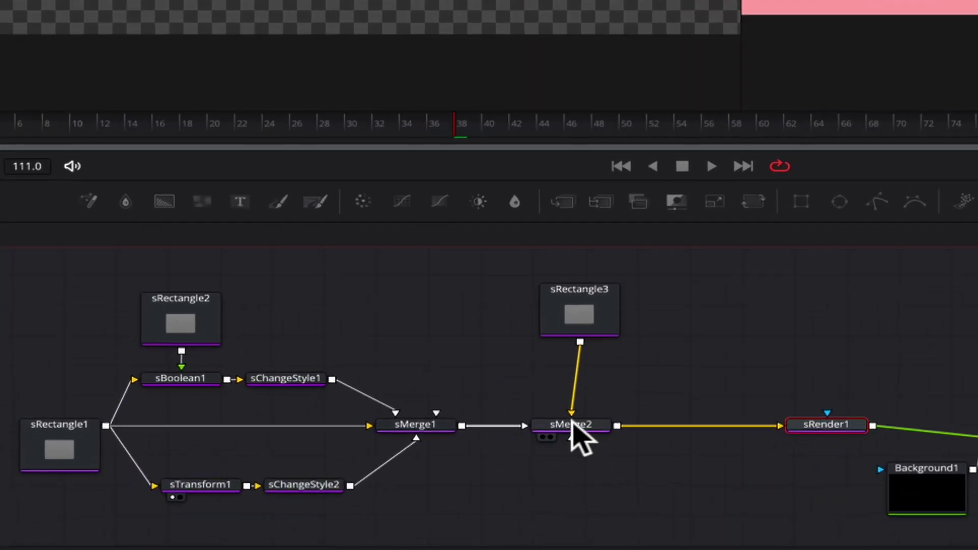
Align sRectangle3 directly above sMerge2 and add an sText node merged into sMerge2, placed beside sRectangle3
{"action": "left_click", "coordinate": [572, 424]}
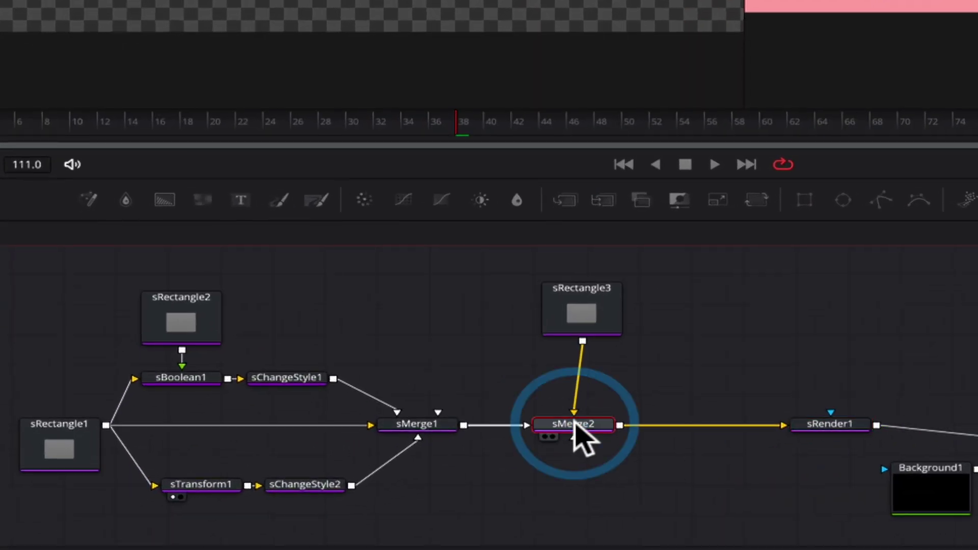
{"action": "left_click_drag", "start_coordinate": [581, 319], "coordinate": [573, 322]}
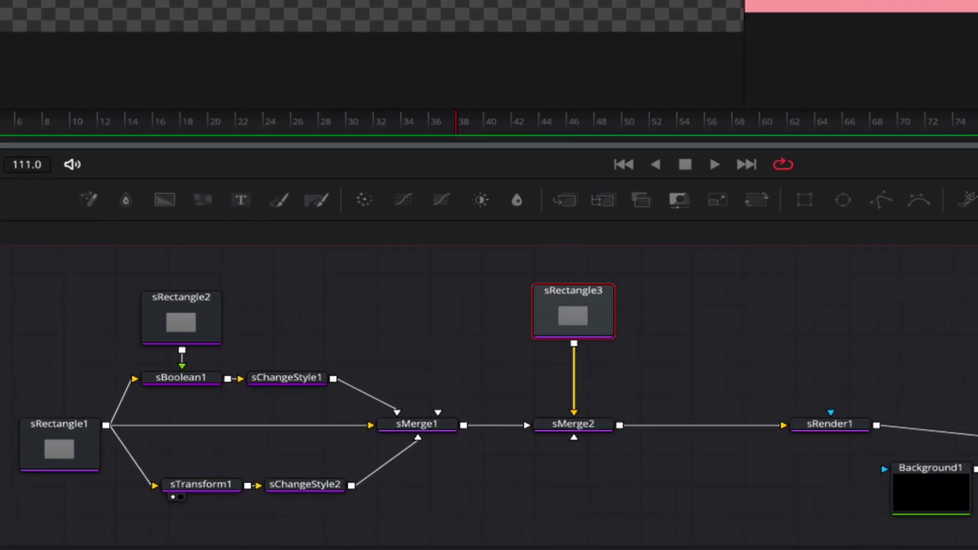
{"action": "left_click", "coordinate": [587, 424]}
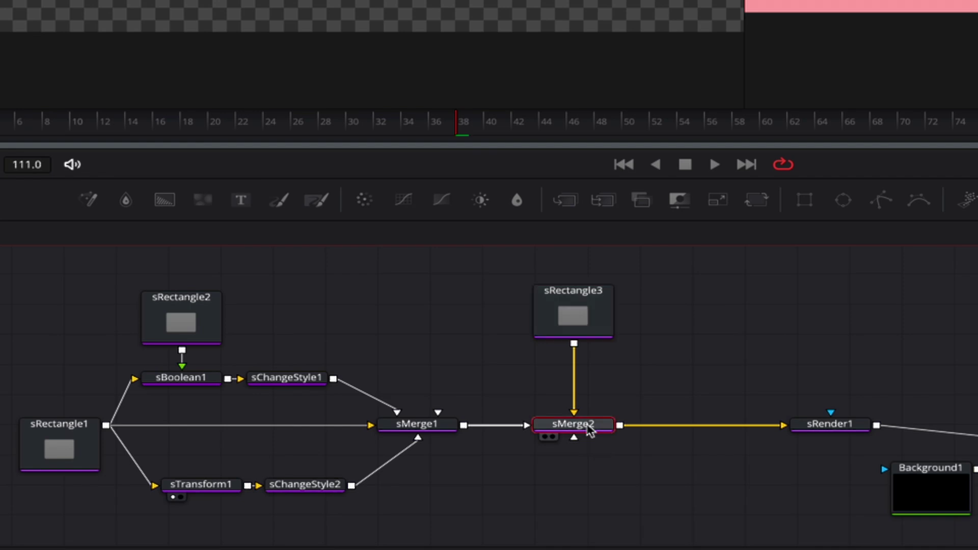
{"action": "key", "text": "shift+space"}
{"action": "type", "text": "schan"}
{"action": "type", "text": "ste"}
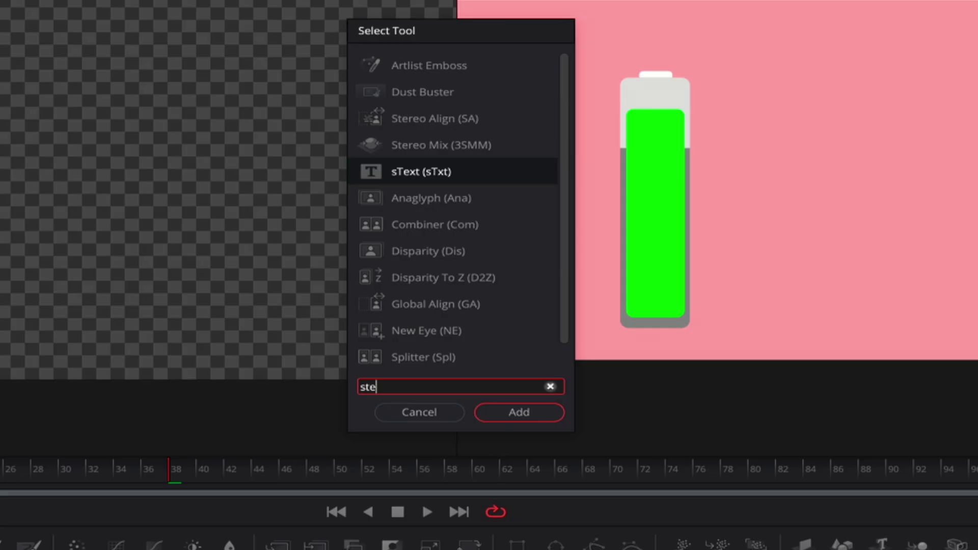
{"action": "key", "text": "Return"}
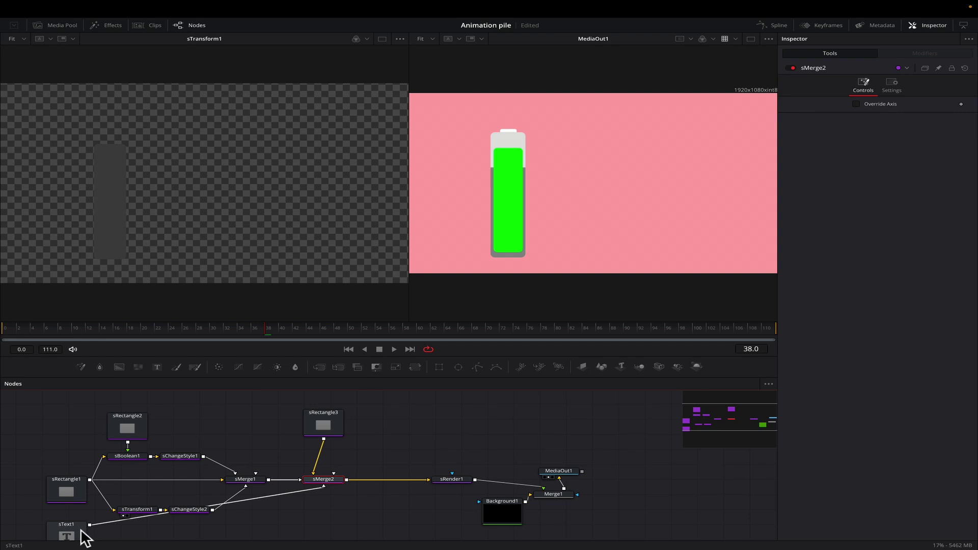
{"action": "left_click", "coordinate": [411, 413]}
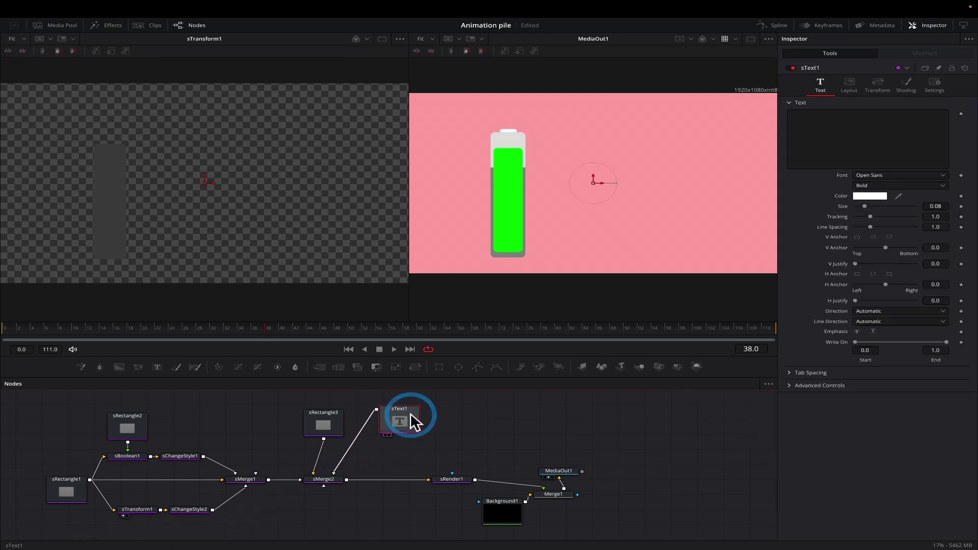
Enter 100% as the text of sText1 and place it over the upper part of the green fill
{"action": "left_click", "coordinate": [830, 118]}
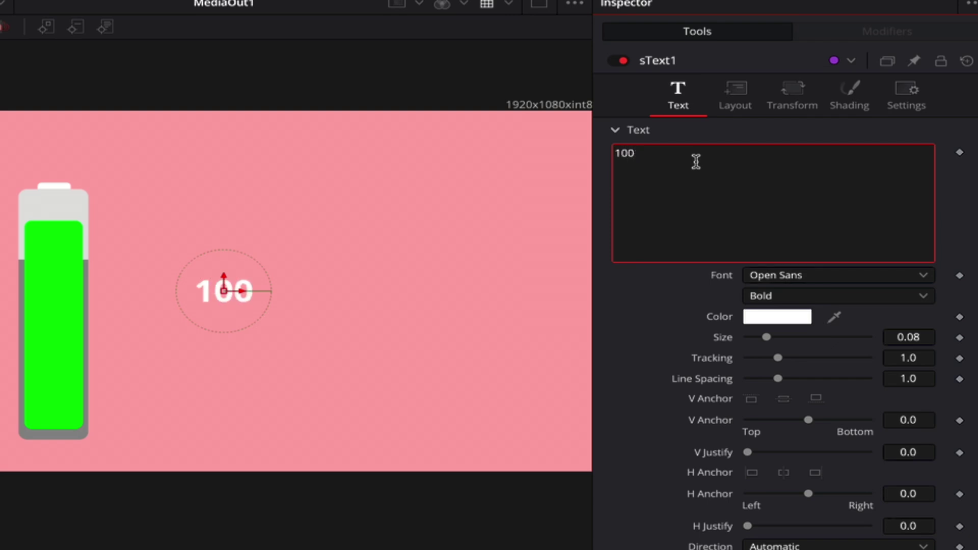
{"action": "left_click_drag", "start_coordinate": [234, 297], "coordinate": [78, 246]}
{"action": "left_click", "coordinate": [634, 151]}
{"action": "type", "text": "%"}
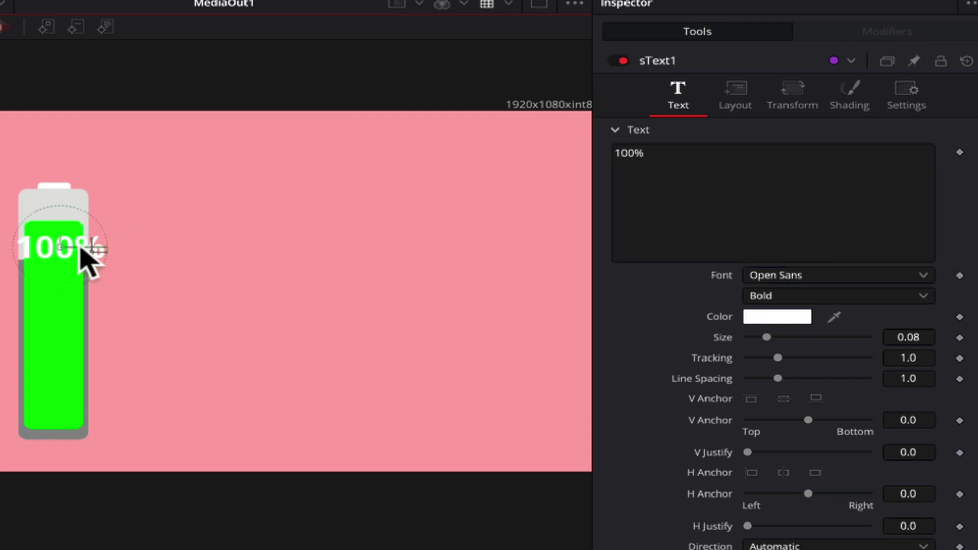
Reduce the size of the 100% text to 0.0419 so it fits within the battery
{"action": "double_click", "coordinate": [912, 334]}
{"action": "type", "text": "0.0471"}
{"action": "key", "text": "Return"}
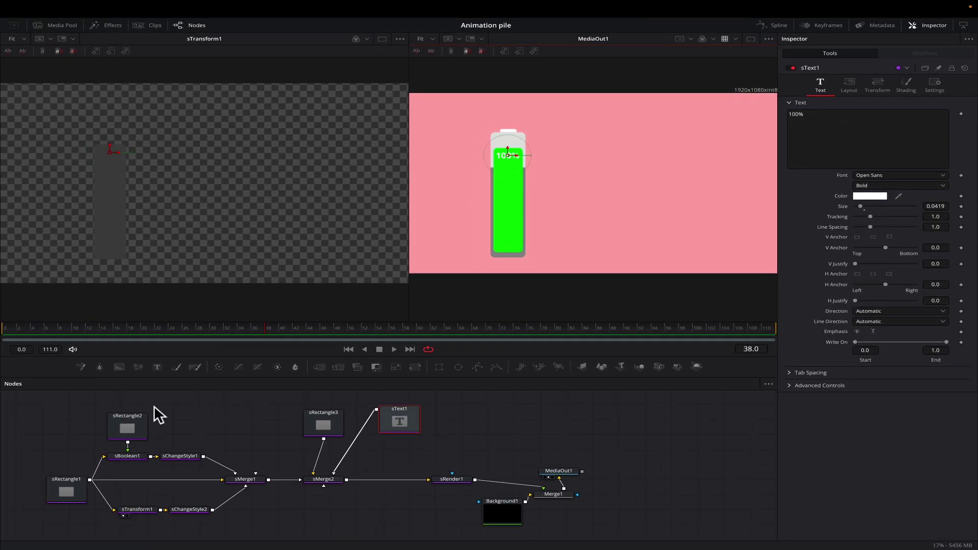
Rename the sTransform1 node to Energie
{"action": "left_click", "coordinate": [58, 485]}
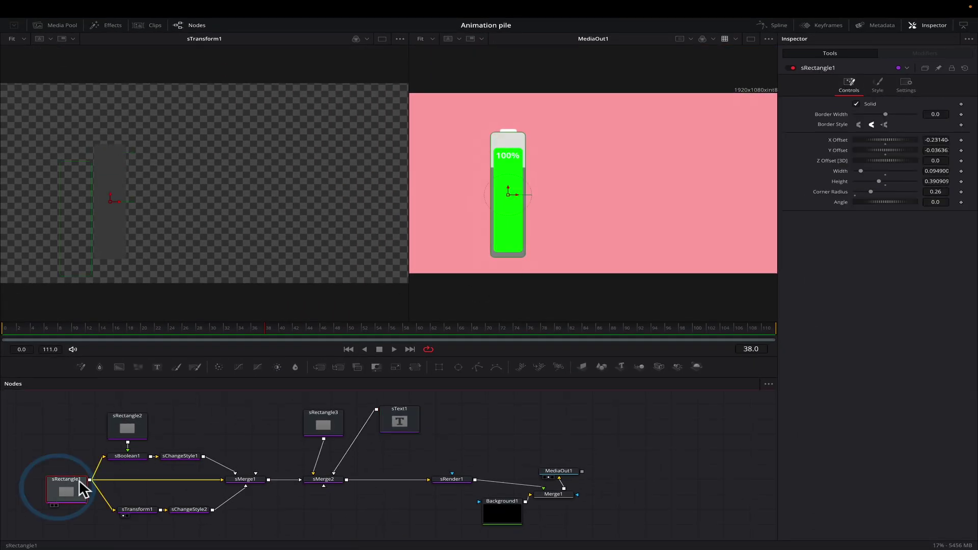
{"action": "left_click", "coordinate": [137, 509]}
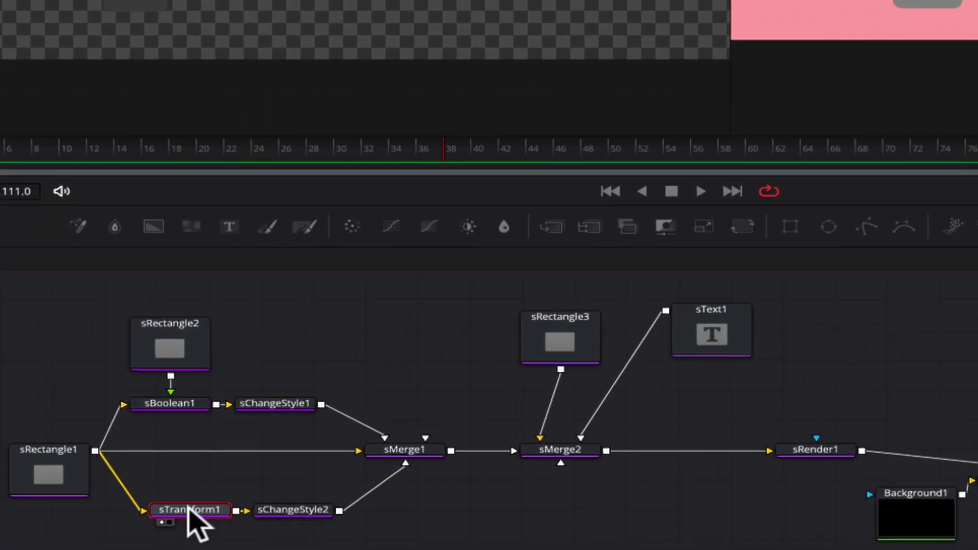
{"action": "right_click", "coordinate": [137, 507]}
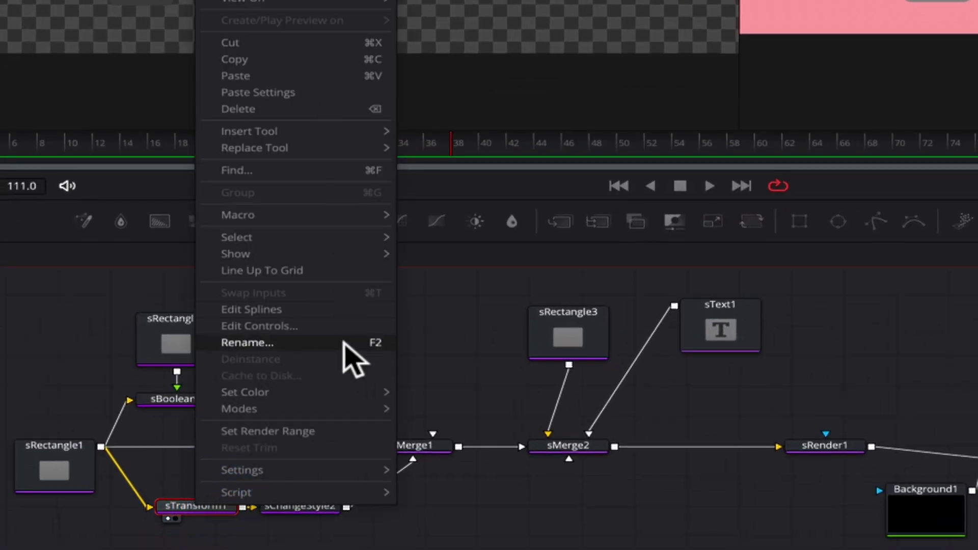
{"action": "left_click", "coordinate": [344, 344]}
{"action": "type", "text": "Energ"}
{"action": "key", "text": "Return"}
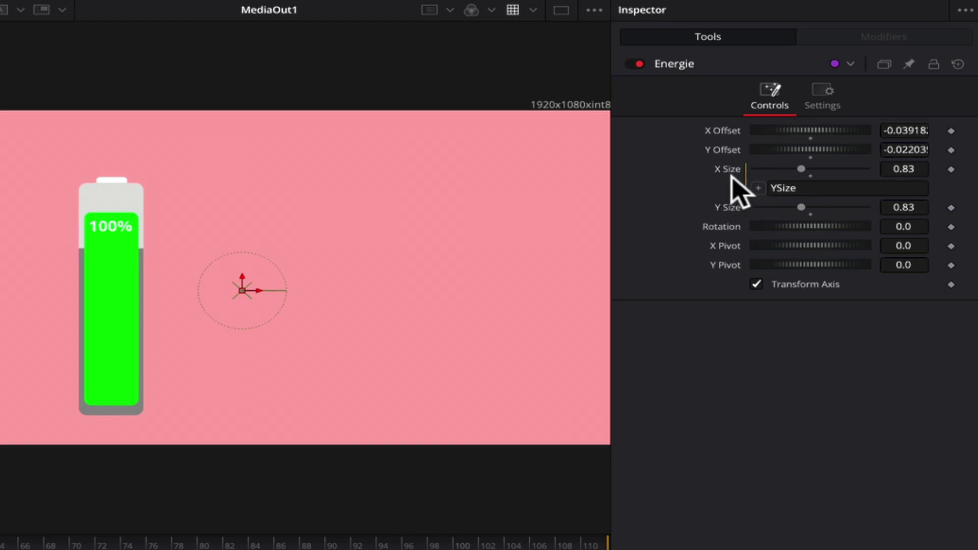
Remove the YSize expression from the Energie node's X Size
{"action": "right_click", "coordinate": [734, 176]}
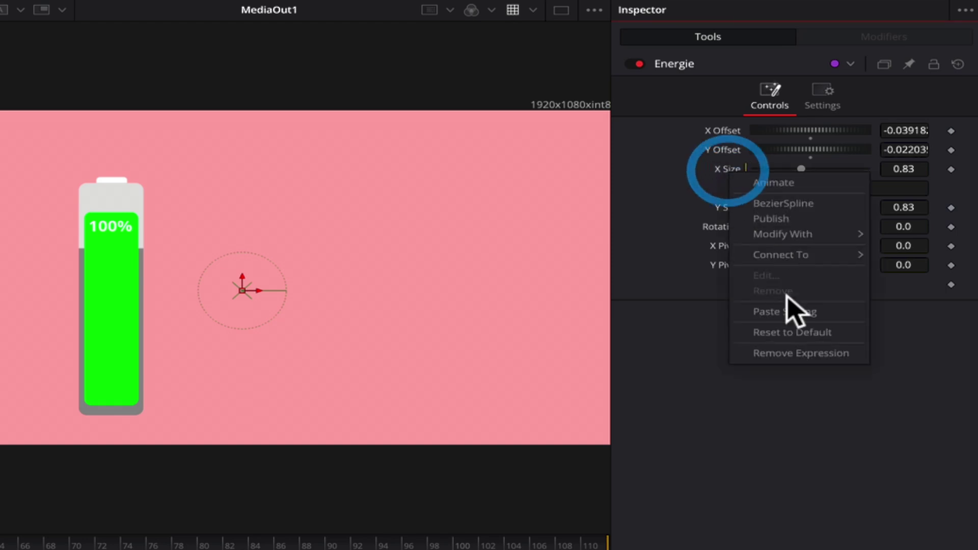
{"action": "left_click", "coordinate": [789, 352]}
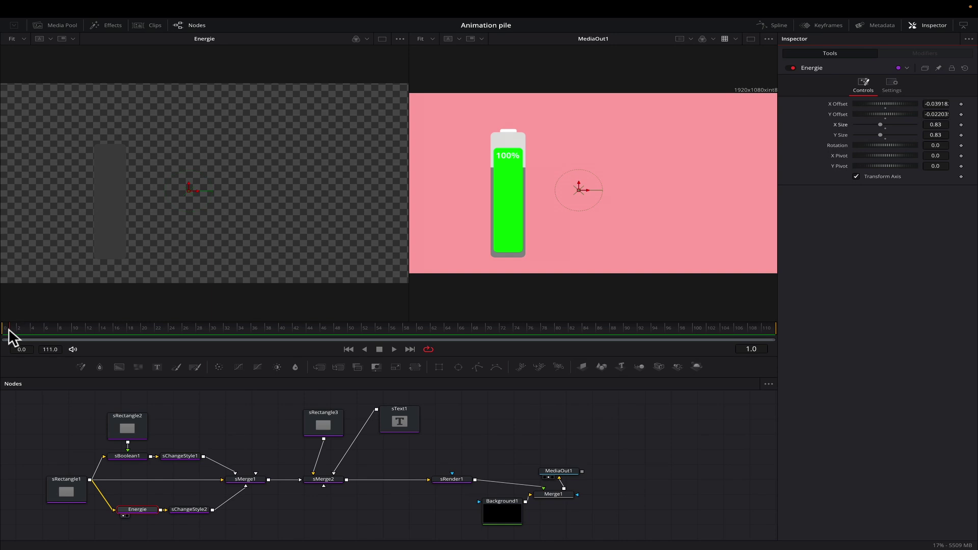
Add a Y Size keyframe with the value 0.83 to the Energie node at the start of the timeline
{"action": "left_click", "coordinate": [962, 135]}
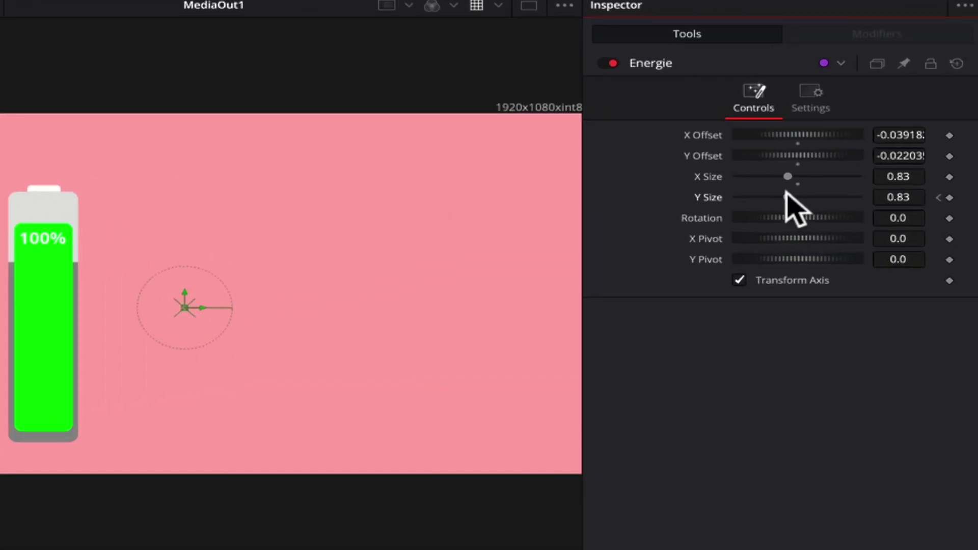
Try reducing the Energie node's Y Size to 0.59 at frame 111 and shifting its Y Pivot, and undo these trial changes
{"action": "left_click_drag", "start_coordinate": [879, 135], "coordinate": [878, 135]}
{"action": "mouse_move", "coordinate": [784, 198]}
{"action": "left_mouse_down"}
{"action": "mouse_move", "coordinate": [741, 198]}
{"action": "mouse_move", "coordinate": [801, 193]}
{"action": "mouse_move", "coordinate": [774, 198]}
{"action": "left_mouse_up"}
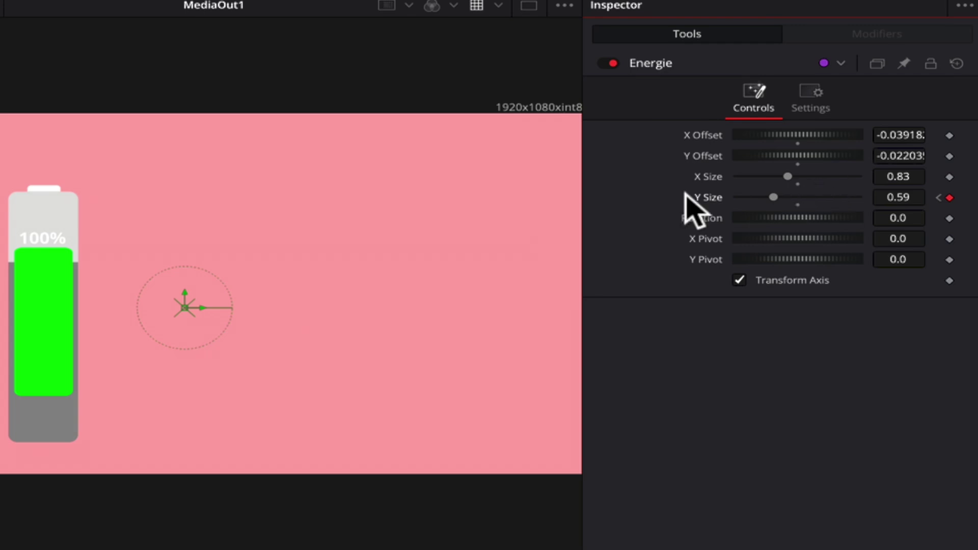
{"action": "key", "text": "ctrl+z"}
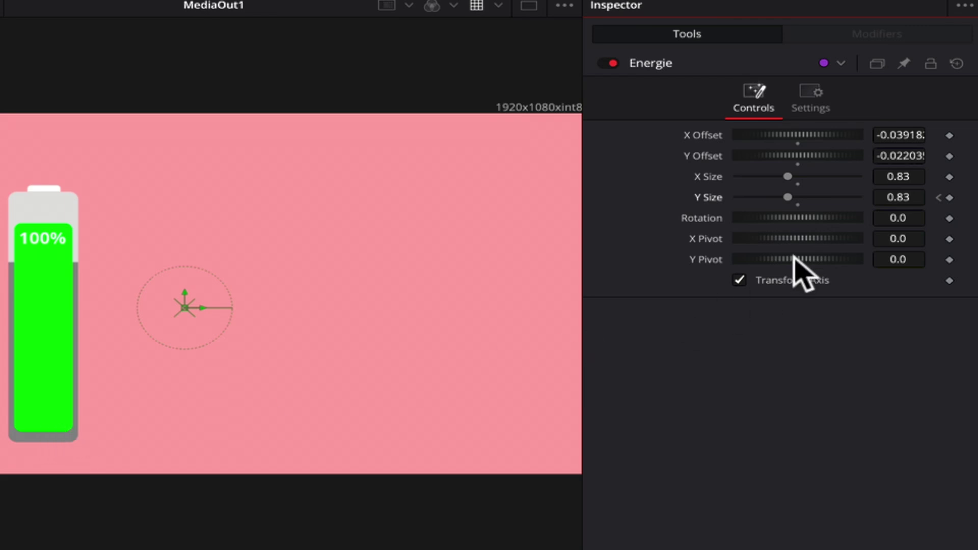
{"action": "mouse_move", "coordinate": [795, 265]}
{"action": "left_mouse_down"}
{"action": "mouse_move", "coordinate": [777, 260]}
{"action": "mouse_move", "coordinate": [793, 251]}
{"action": "mouse_move", "coordinate": [773, 252]}
{"action": "mouse_move", "coordinate": [798, 244]}
{"action": "mouse_move", "coordinate": [780, 252]}
{"action": "mouse_move", "coordinate": [790, 249]}
{"action": "left_mouse_up"}
{"action": "key", "text": "ctrl+z"}
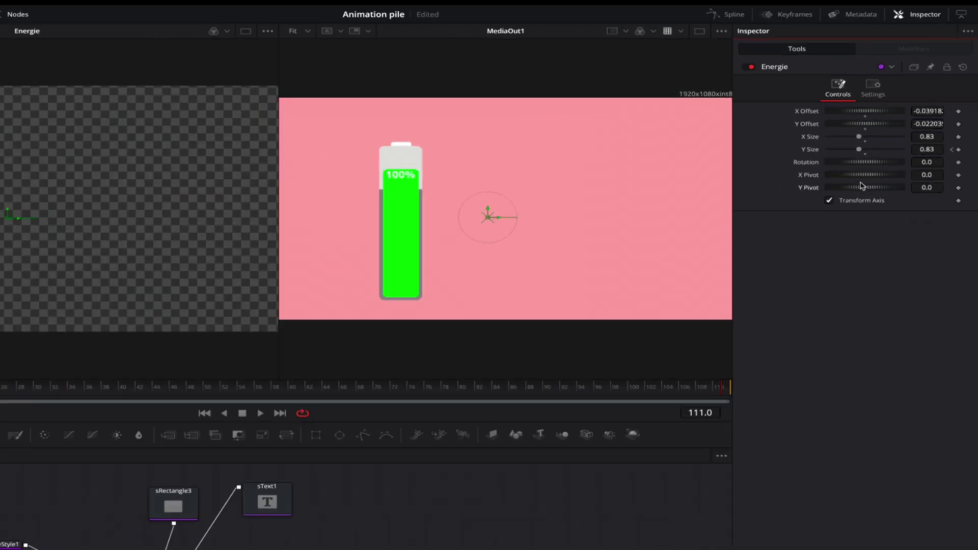
{"action": "key", "text": "super+z"}
{"action": "key", "text": "super+z"}
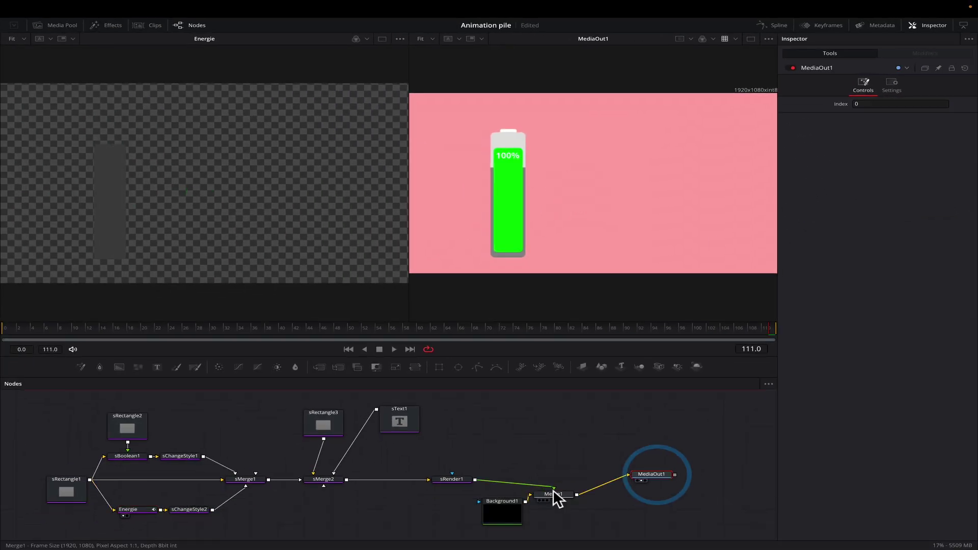
Add a Grid node after Merge1 to use as an alignment guide over the battery
{"action": "left_click", "coordinate": [555, 479]}
{"action": "key", "text": "shift+space"}
{"action": "type", "text": "grid"}
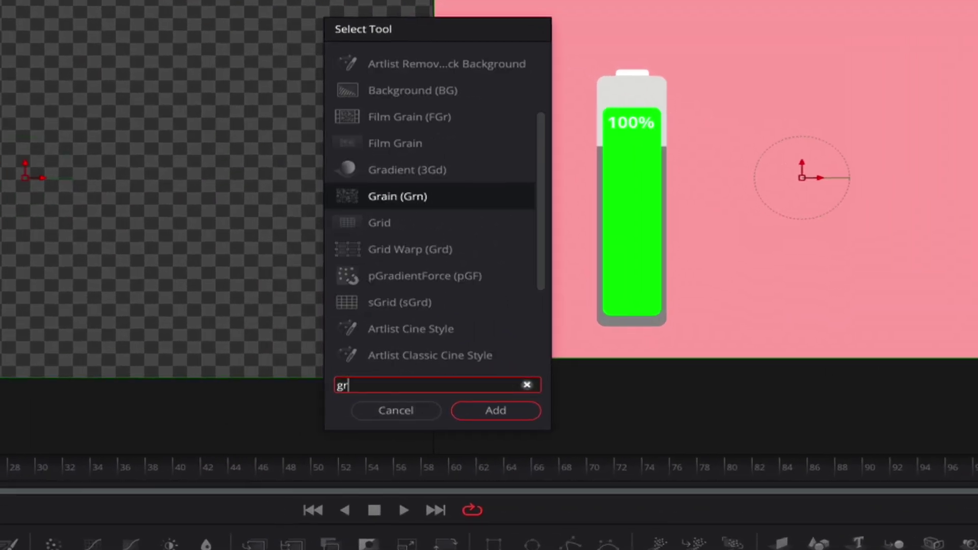
{"action": "left_click", "coordinate": [380, 91]}
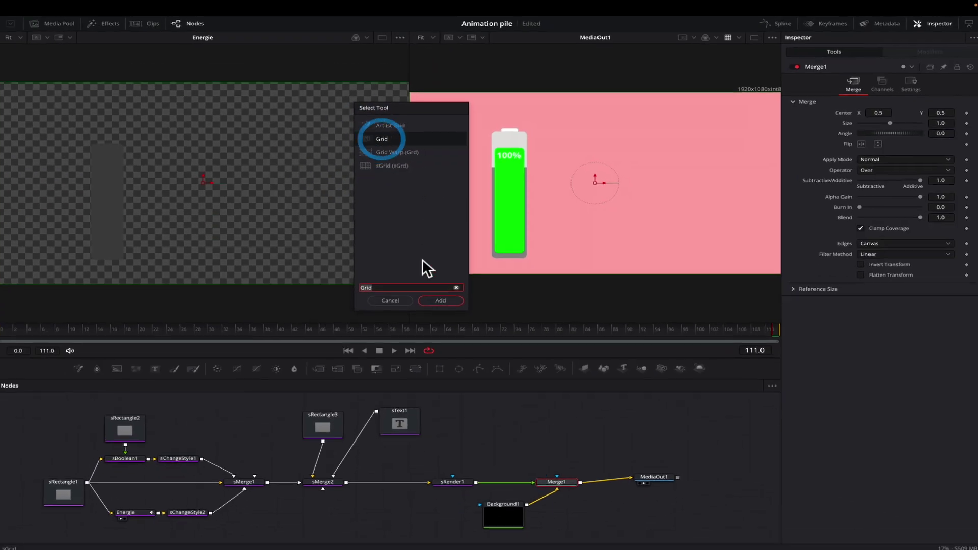
{"action": "left_click", "coordinate": [496, 411]}
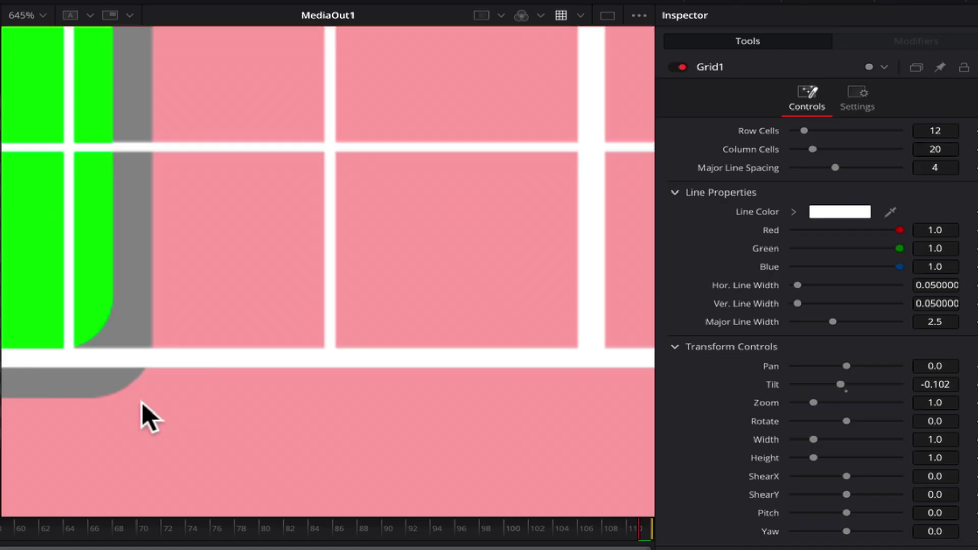
Set the grid's Tilt to -0.102 so a major horizontal line meets the bottom edge of the green fill
{"action": "left_click_drag", "start_coordinate": [149, 418], "coordinate": [644, 399]}
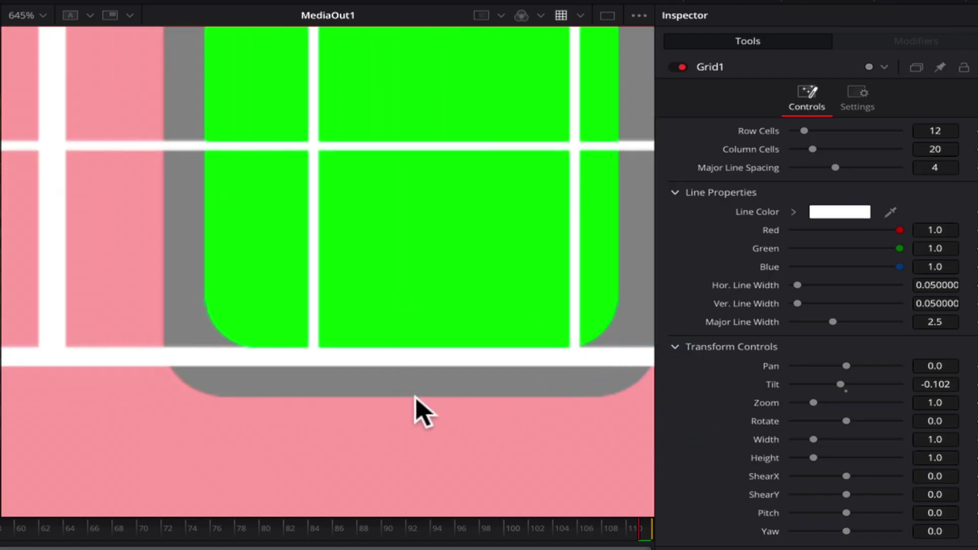
{"action": "scroll", "coordinate": [329, 401], "scroll_direction": "up", "scroll_amount": 1}
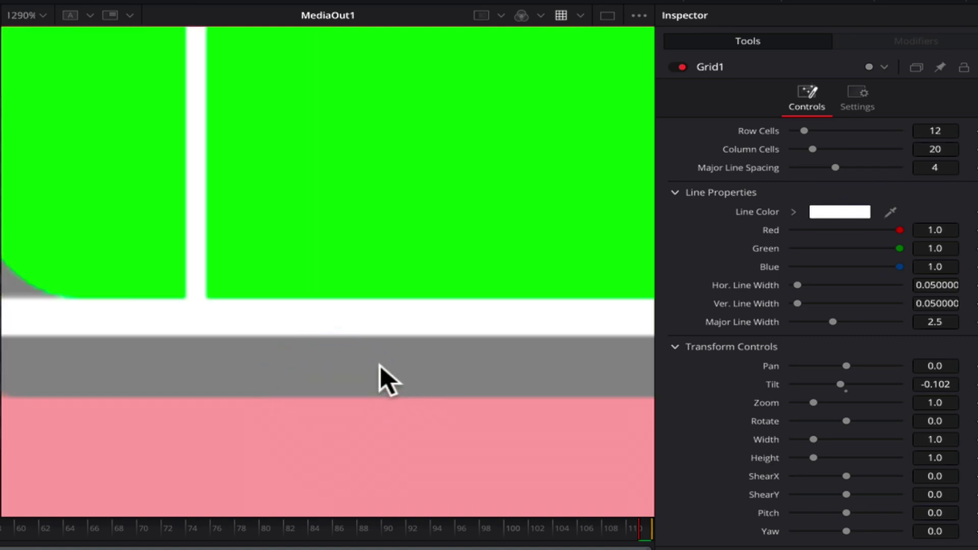
{"action": "left_click_drag", "start_coordinate": [943, 384], "coordinate": [940, 384]}
{"action": "scroll", "coordinate": [459, 376], "scroll_direction": "down", "scroll_amount": 2}
{"action": "scroll", "coordinate": [342, 298], "scroll_direction": "up", "scroll_amount": 1}
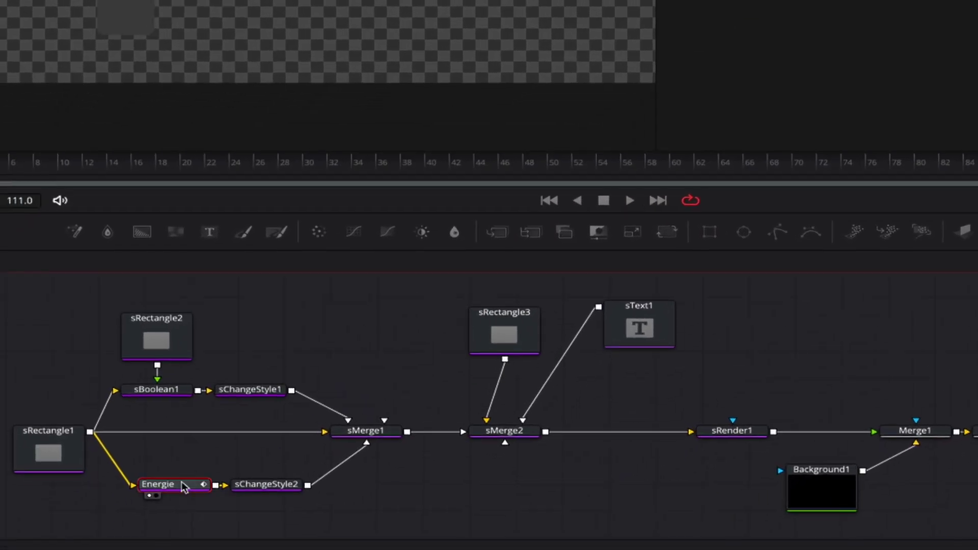
Set the Energie node's Y Pivot to -0.2315 so the pivot lies on the grid line at the fill's base
{"action": "left_click", "coordinate": [140, 511]}
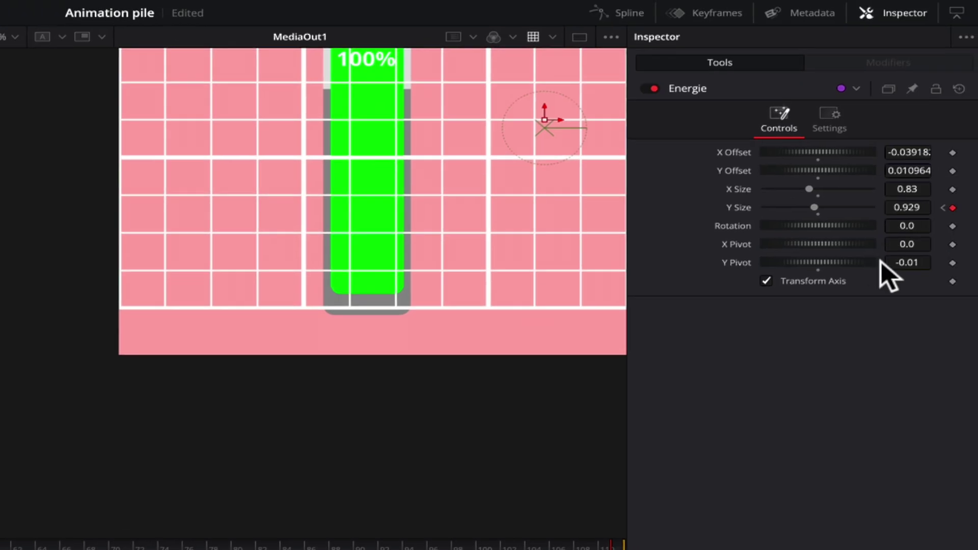
{"action": "left_click_drag", "start_coordinate": [907, 260], "coordinate": [904, 260]}
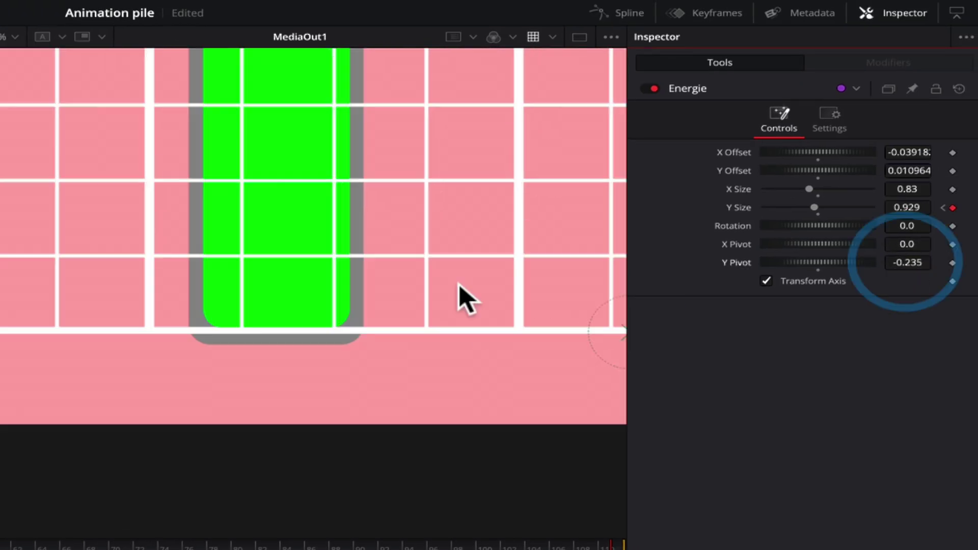
{"action": "scroll", "coordinate": [458, 295], "scroll_direction": "up", "scroll_amount": 6}
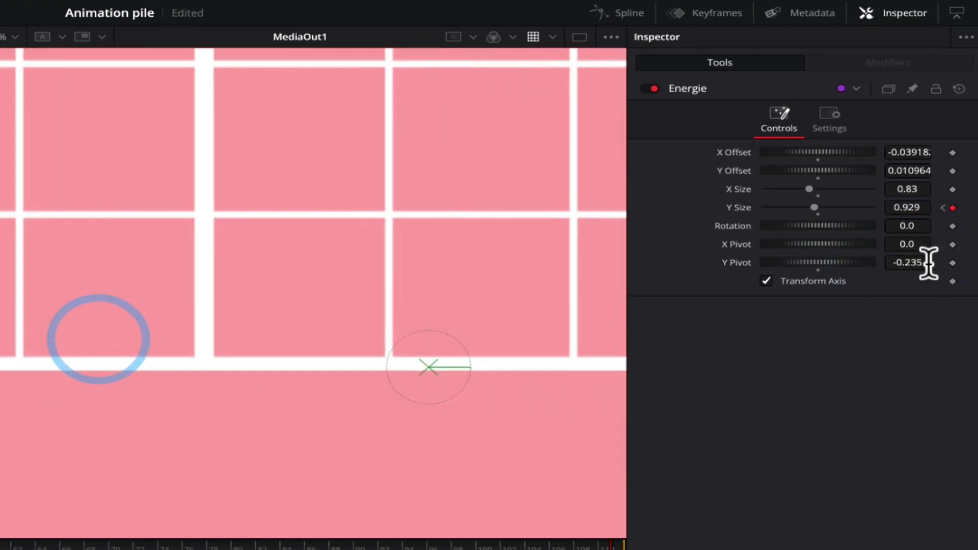
{"action": "left_click_drag", "start_coordinate": [928, 262], "coordinate": [933, 262]}
{"action": "key", "text": "Tab"}
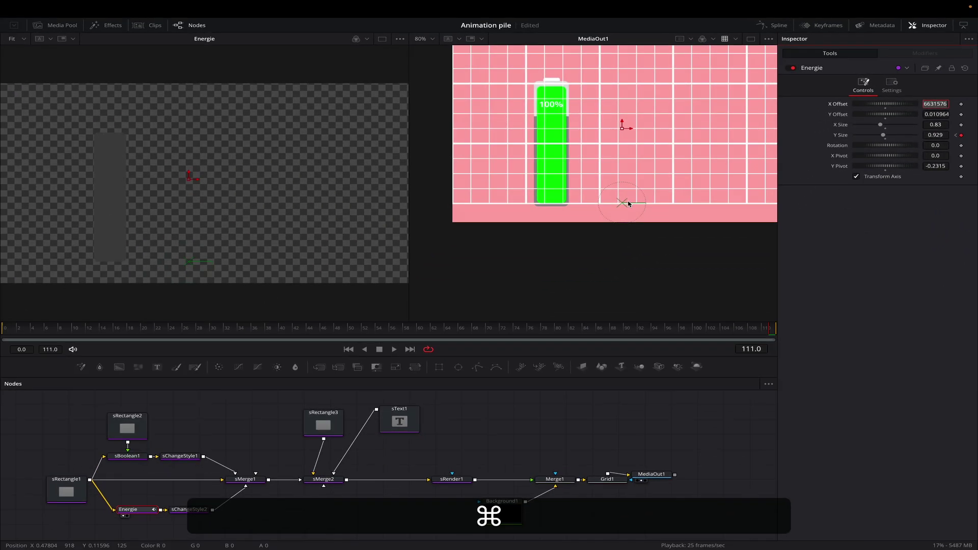
Shrink the Energie node's Y Size to test scaling from the base, and disable the Grid1 node
{"action": "left_click", "coordinate": [133, 506]}
{"action": "left_click_drag", "start_coordinate": [828, 199], "coordinate": [776, 210]}
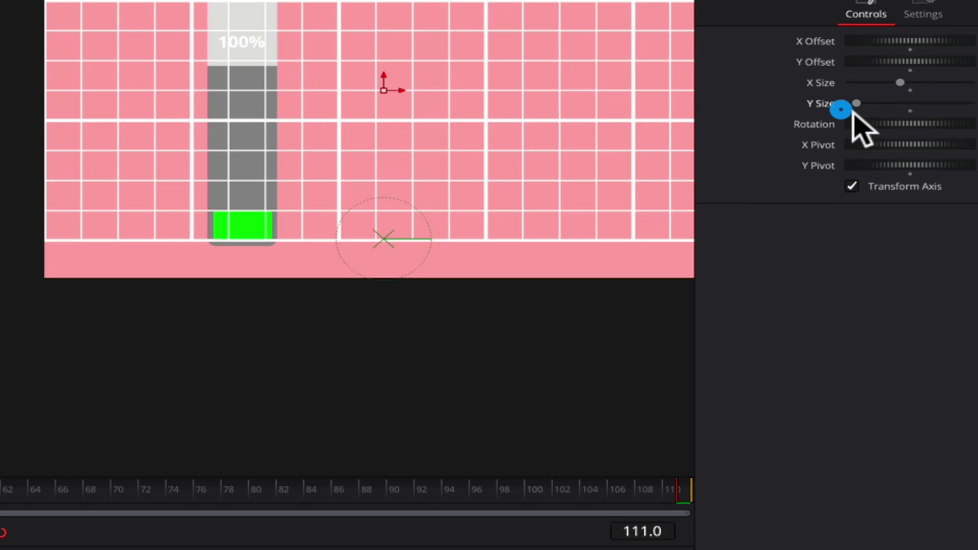
{"action": "left_click", "coordinate": [633, 436]}
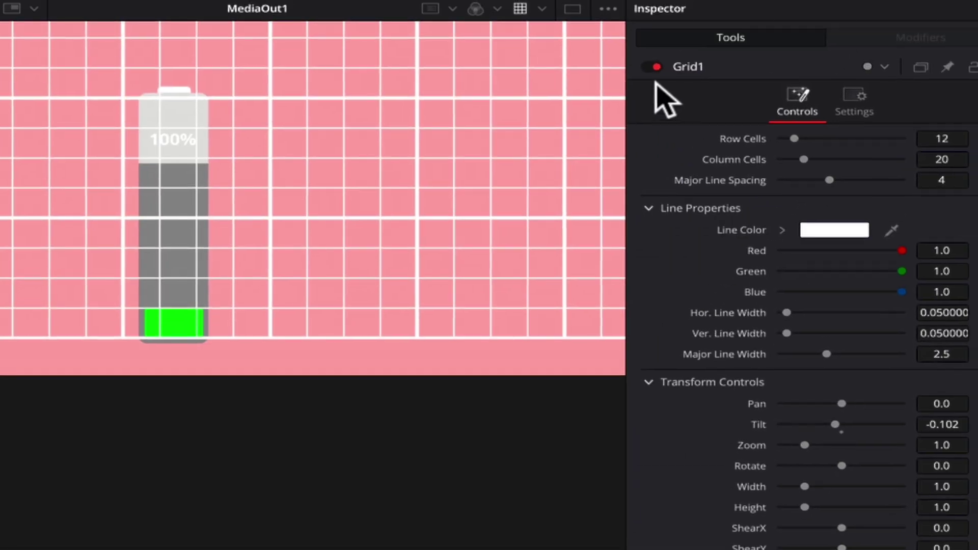
{"action": "left_click", "coordinate": [657, 66]}
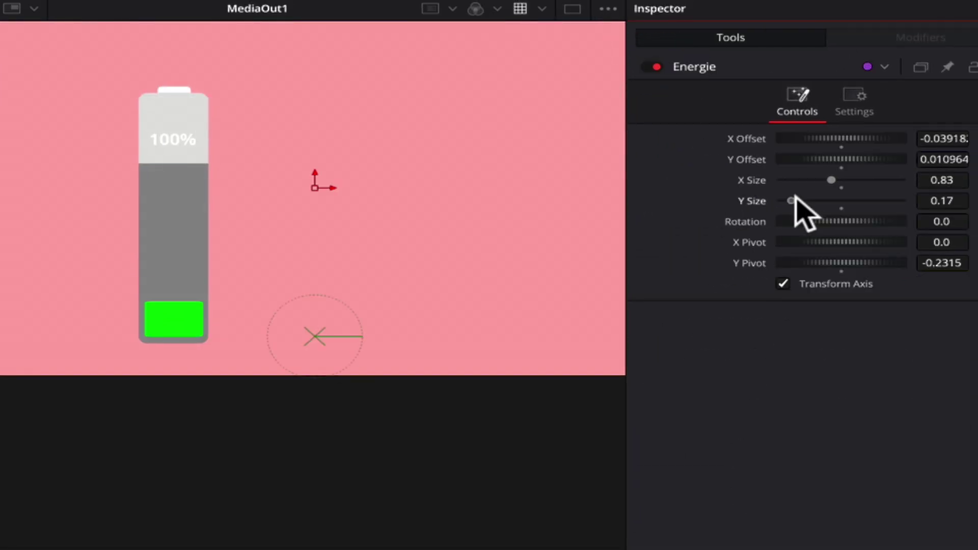
Keyframe the Energie node's Y Size at 0.83 on frame 0 and at a nearly empty battery level on frame 111
{"action": "left_click_drag", "start_coordinate": [795, 199], "coordinate": [836, 202]}
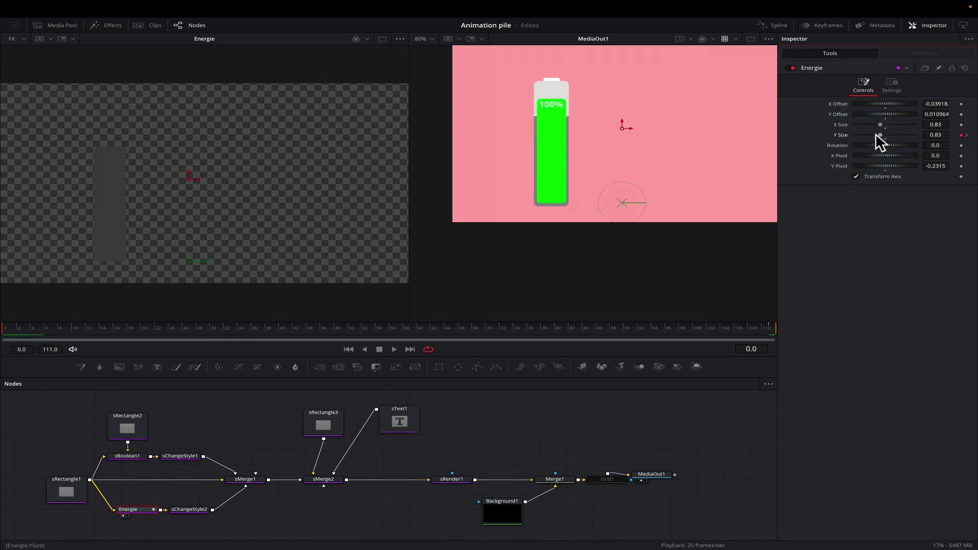
{"action": "left_click", "coordinate": [770, 329]}
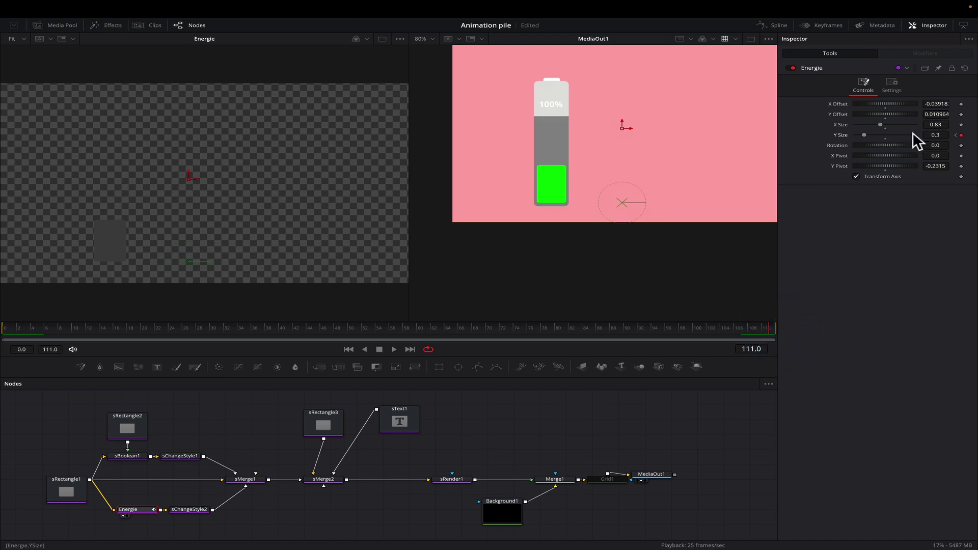
{"action": "left_click_drag", "start_coordinate": [864, 133], "coordinate": [860, 133]}
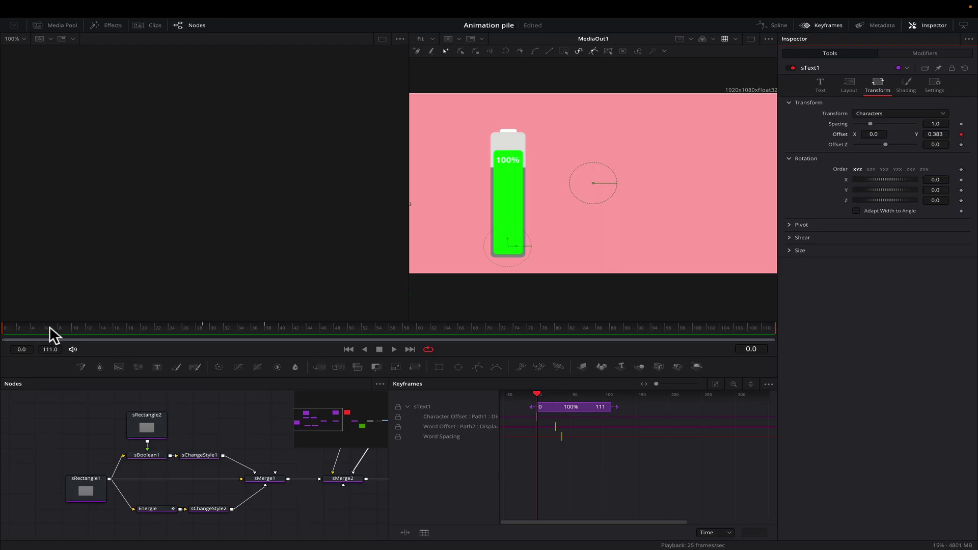
Remove the existing character Offset animation path from the sText1 node
{"action": "left_click", "coordinate": [2, 326]}
{"action": "right_click", "coordinate": [936, 136]}
{"action": "left_click", "coordinate": [898, 159]}
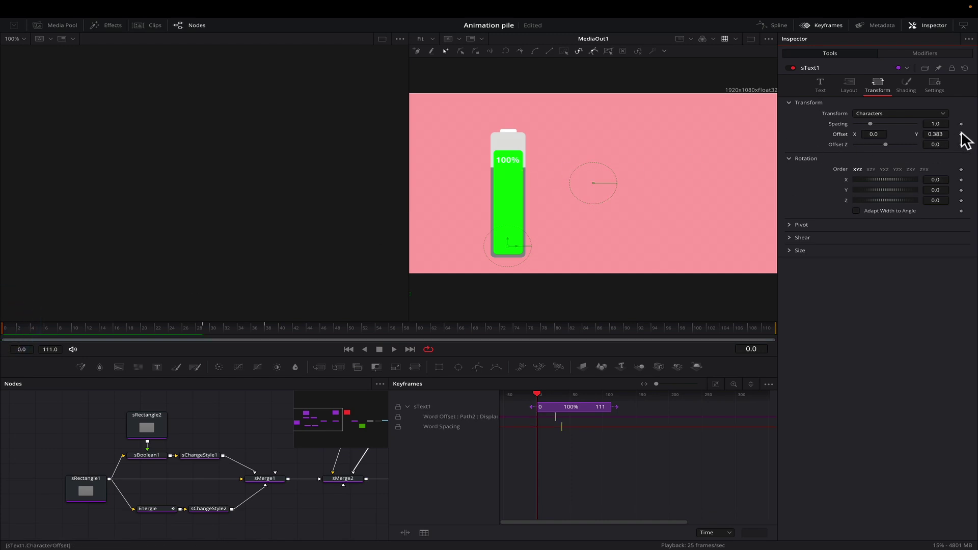
Keyframe the text's Offset Y at 0.383 on frame 0 and lower it onto the shrunken fill at frame 111, and play the animation
{"action": "left_click_drag", "start_coordinate": [726, 327], "coordinate": [804, 301]}
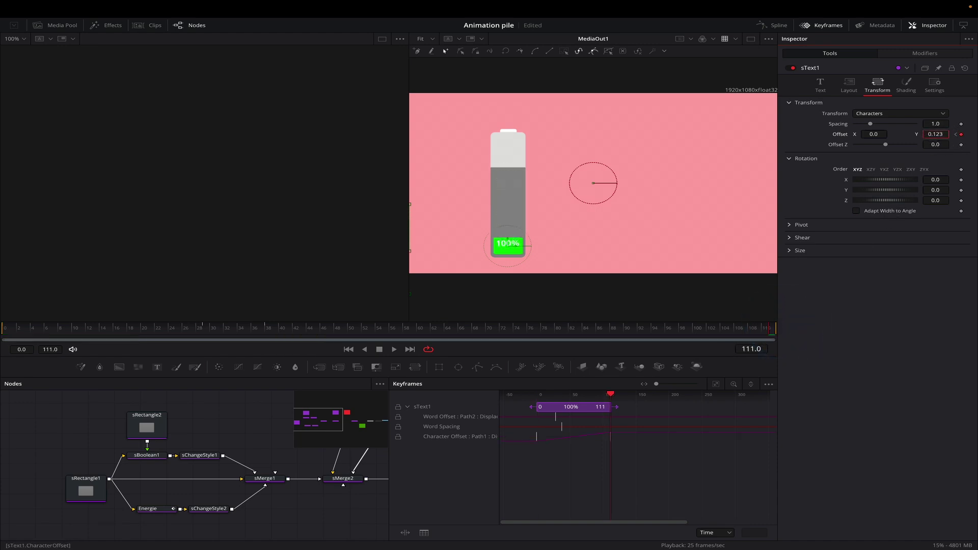
{"action": "left_click", "coordinate": [936, 134]}
{"action": "left_click", "coordinate": [2, 330]}
{"action": "key", "text": "space"}
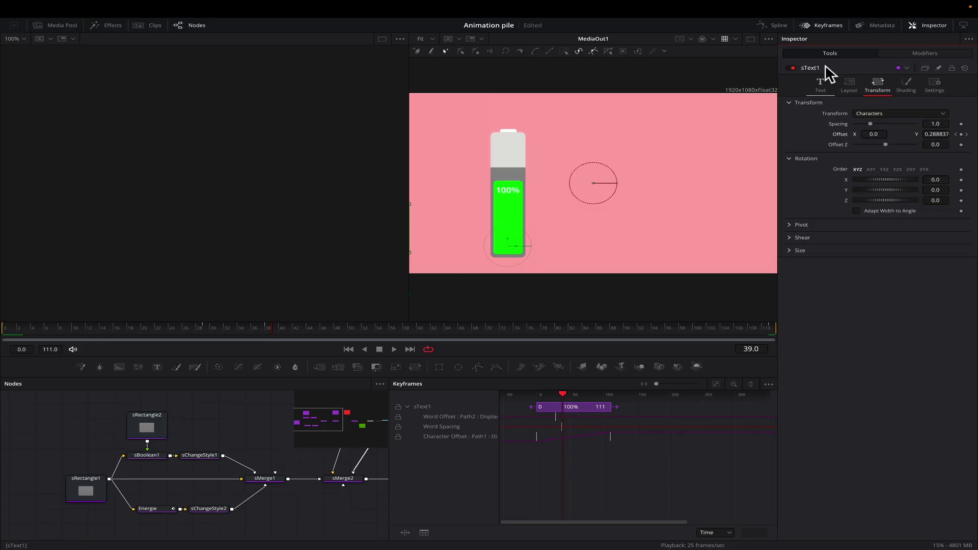
Replace the keyframe view with the Spline editor and make it show only the selected Energie node
{"action": "left_click", "coordinate": [829, 25]}
{"action": "left_click", "coordinate": [773, 25]}
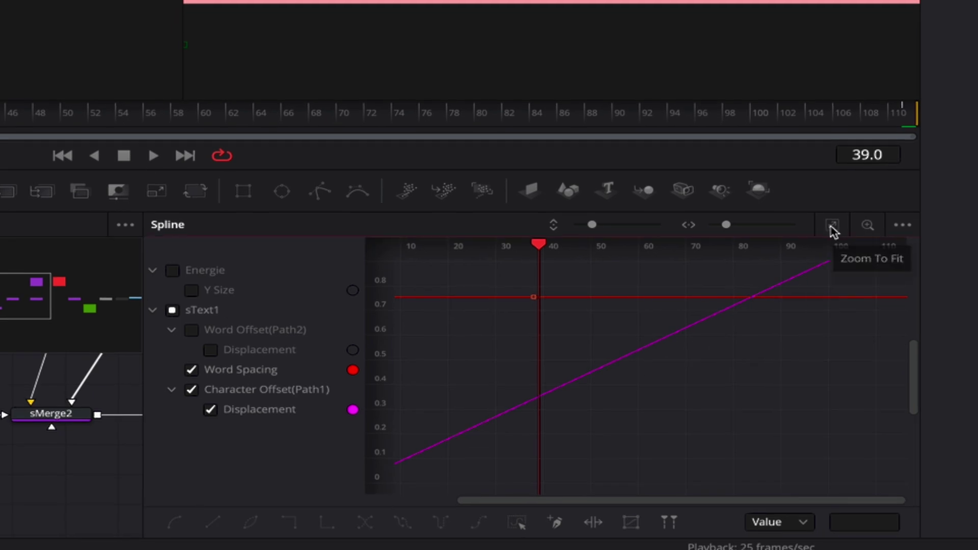
{"action": "left_click", "coordinate": [832, 226]}
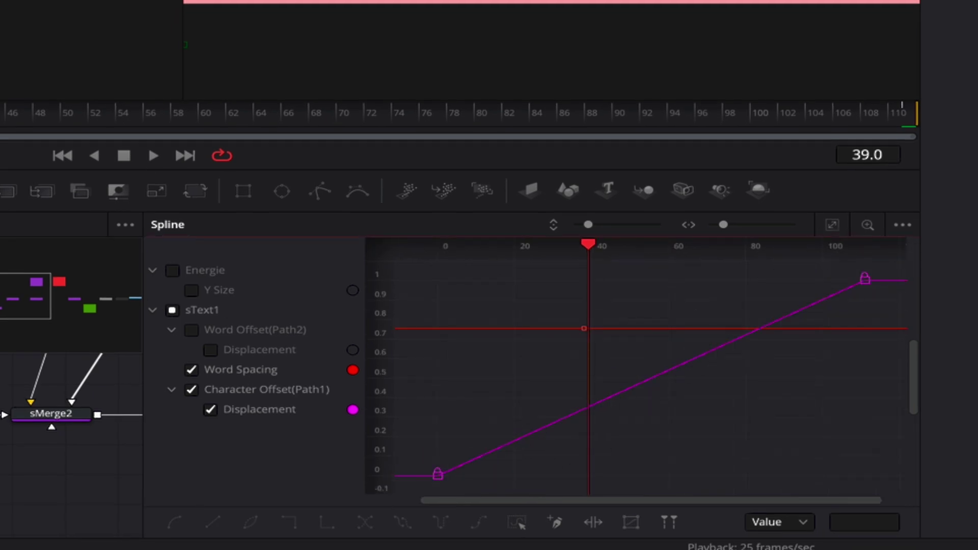
{"action": "left_click", "coordinate": [206, 487]}
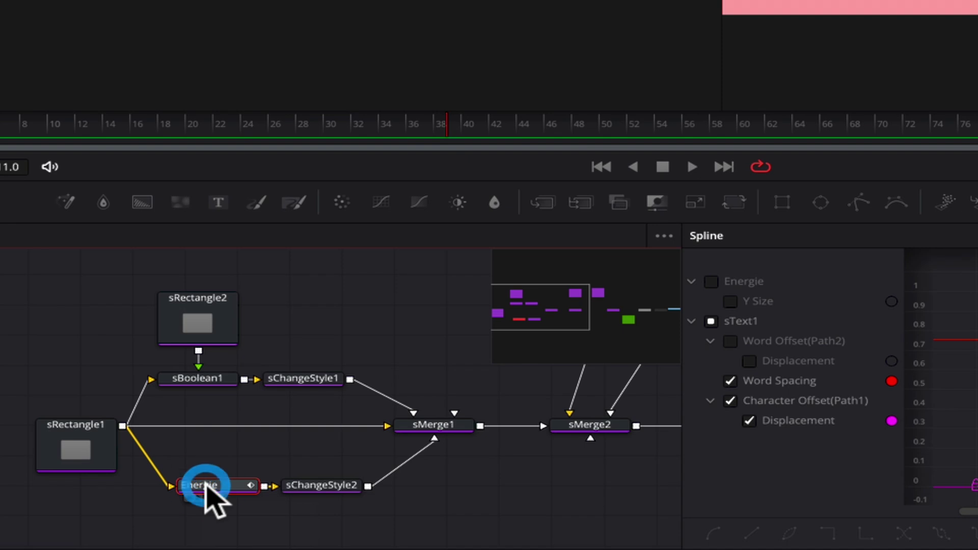
{"action": "left_click", "coordinate": [935, 238]}
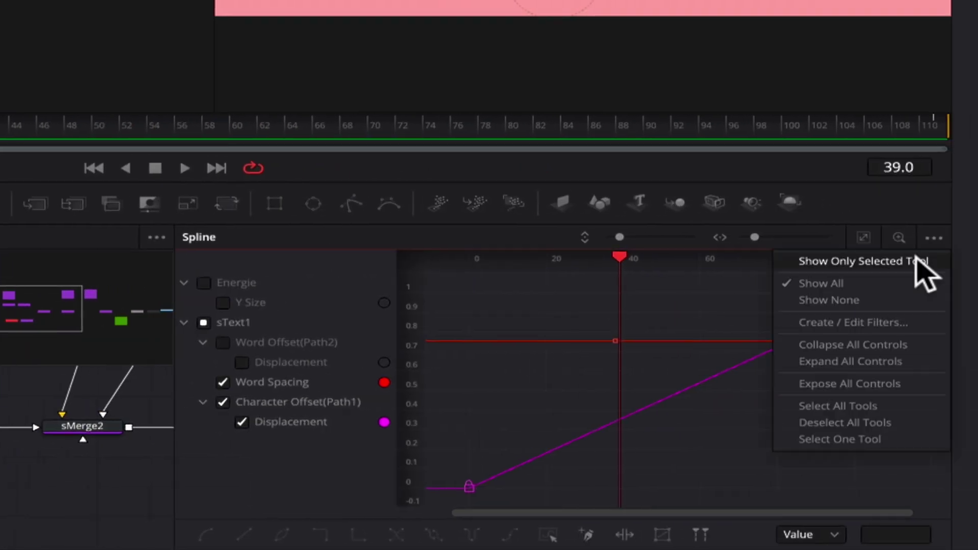
{"action": "left_click", "coordinate": [920, 263]}
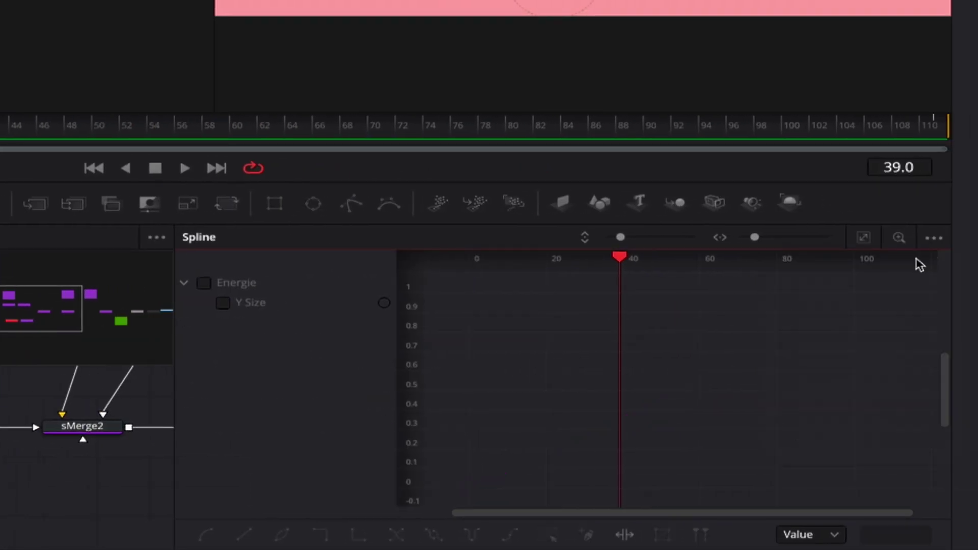
Display the Energie Y Size curve and smooth both of its keyframes
{"action": "left_click", "coordinate": [204, 282]}
{"action": "left_click_drag", "start_coordinate": [442, 315], "coordinate": [925, 446]}
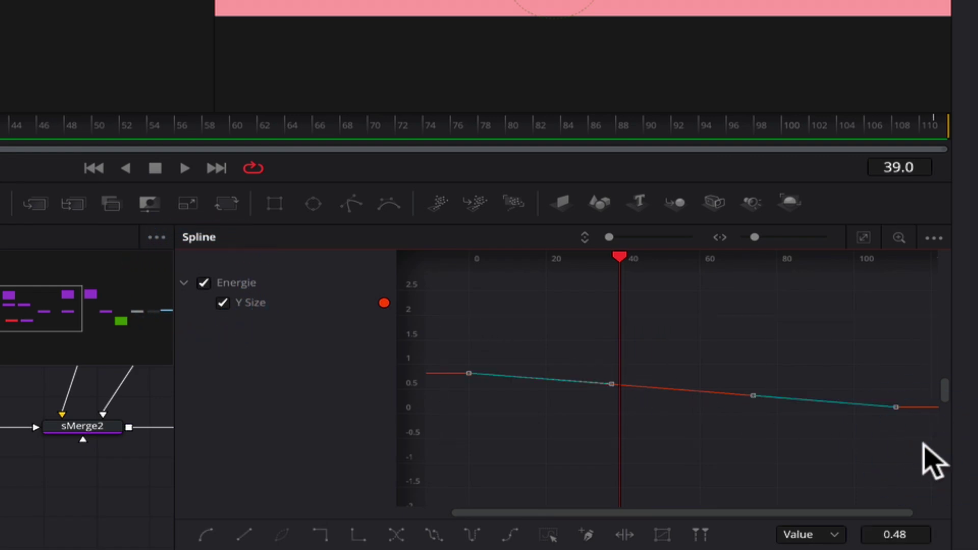
{"action": "key", "text": "shift+s"}
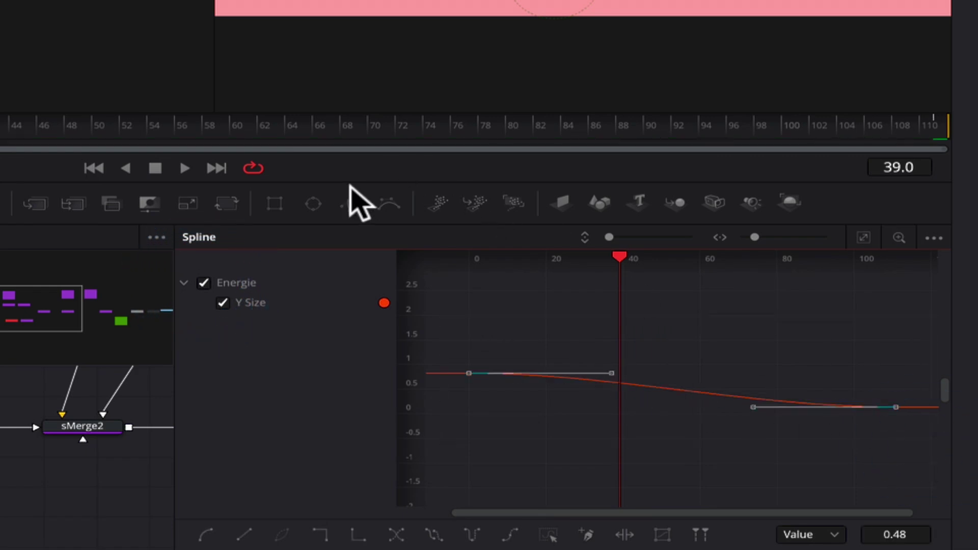
Display sText1's Character Offset displacement curve, smooth its keyframes, and play the battery animation
{"action": "left_click_drag", "start_coordinate": [553, 403], "coordinate": [109, 422]}
{"action": "left_click", "coordinate": [313, 346]}
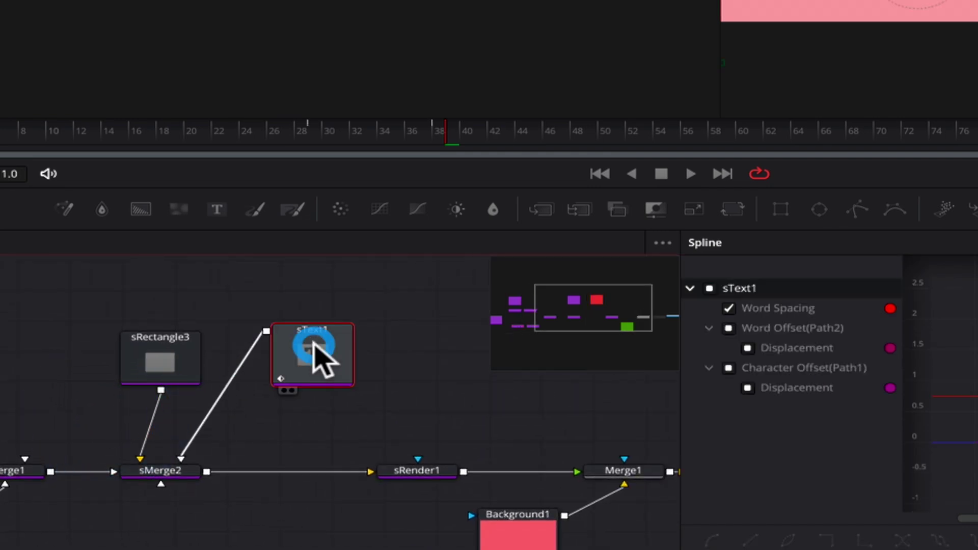
{"action": "left_click", "coordinate": [861, 368]}
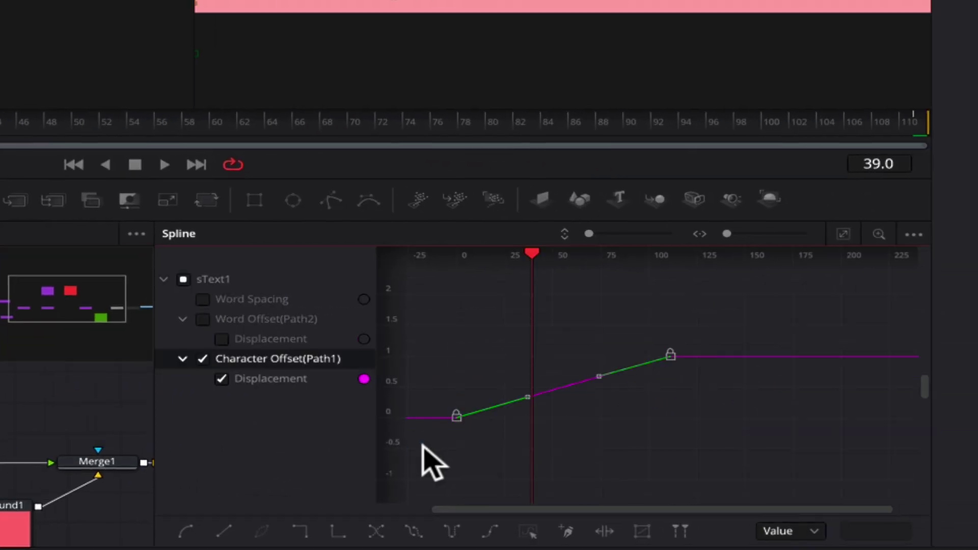
{"action": "key", "text": "s"}
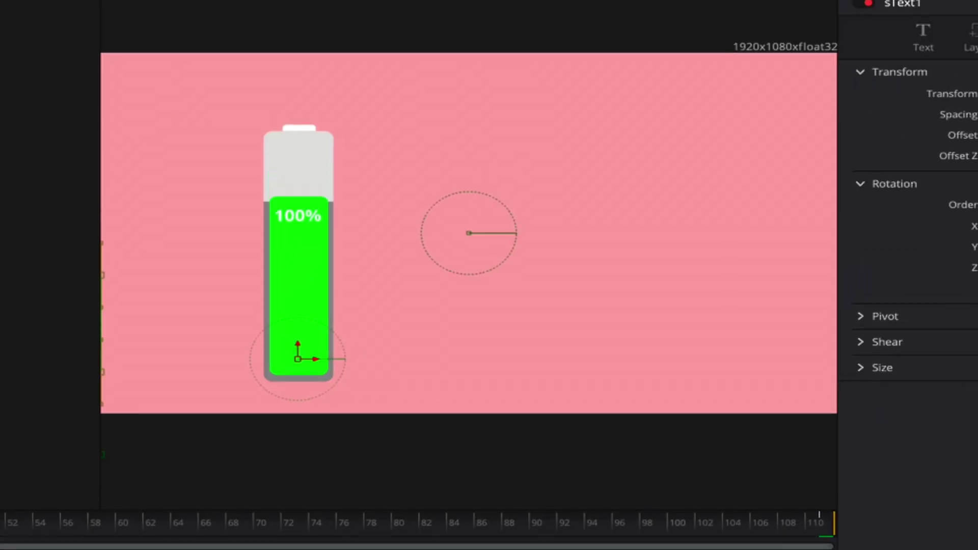
{"action": "key", "text": "space"}
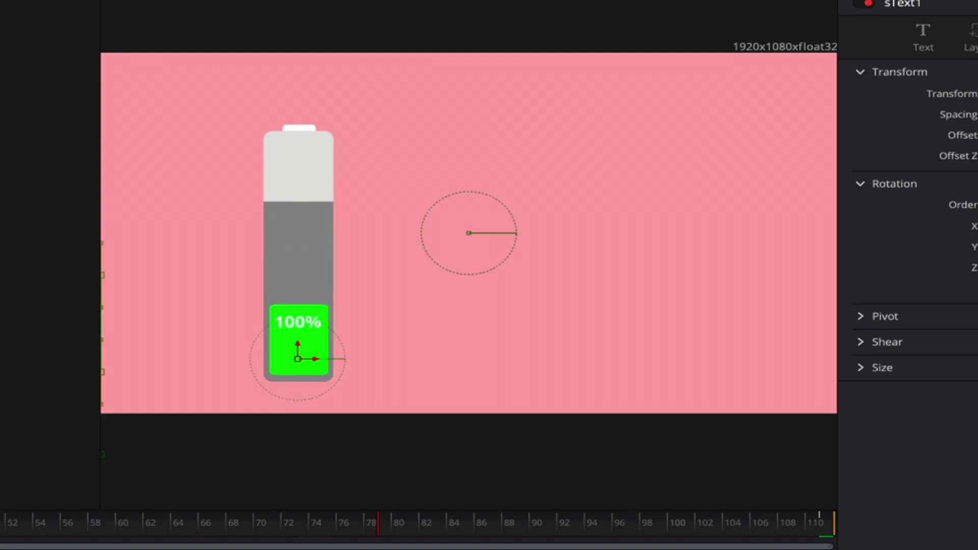